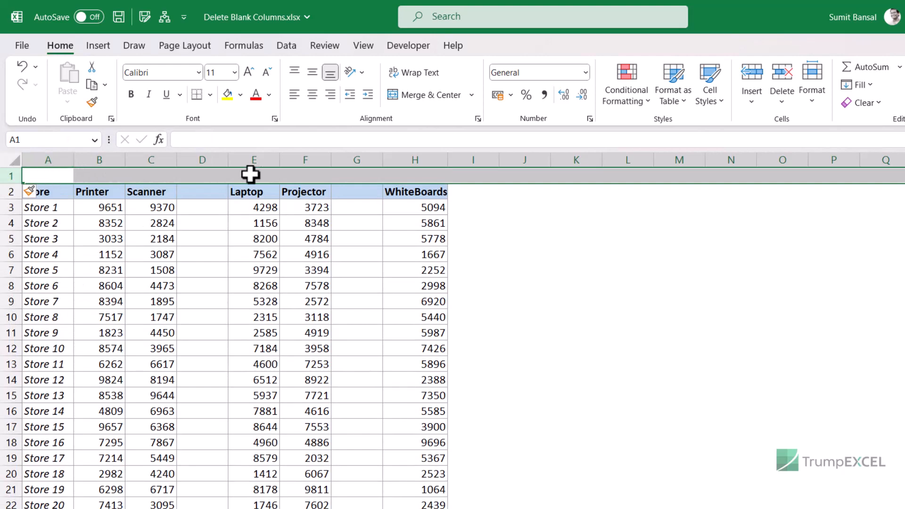
Step: Enter =COUNTA(A2:A22) in cell A1 to count the filled cells of the Store column
{"action": "left_click", "coordinate": [65, 175]}
{"action": "left_click_drag", "start_coordinate": [65, 175], "coordinate": [409, 172]}
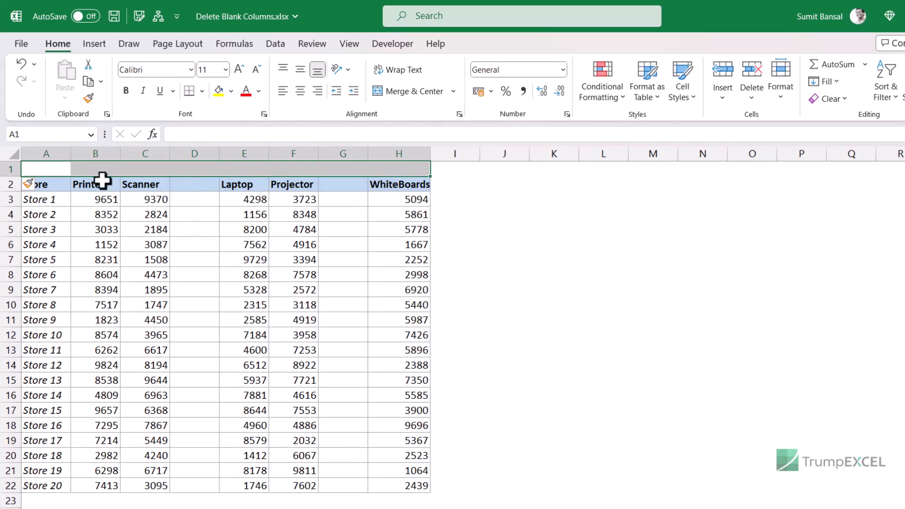
{"action": "left_click", "coordinate": [47, 169]}
{"action": "type", "text": "=counta"}
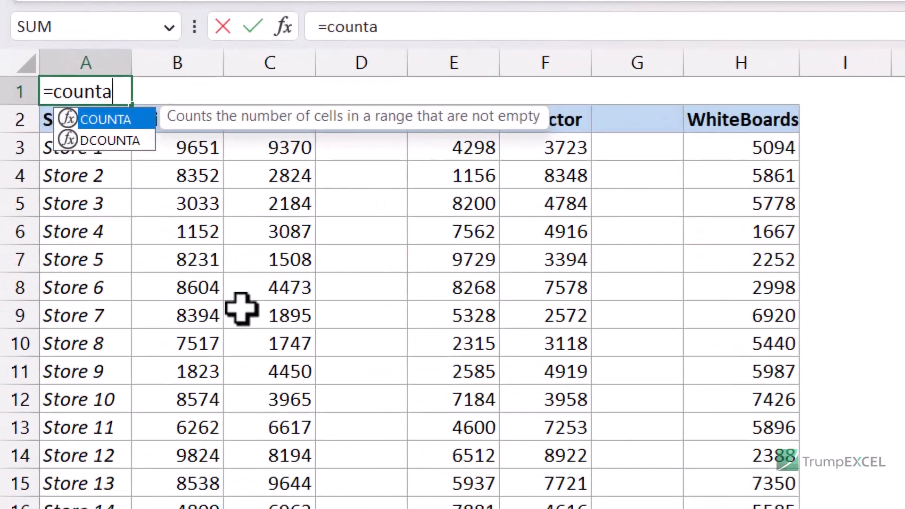
{"action": "key", "text": "Tab"}
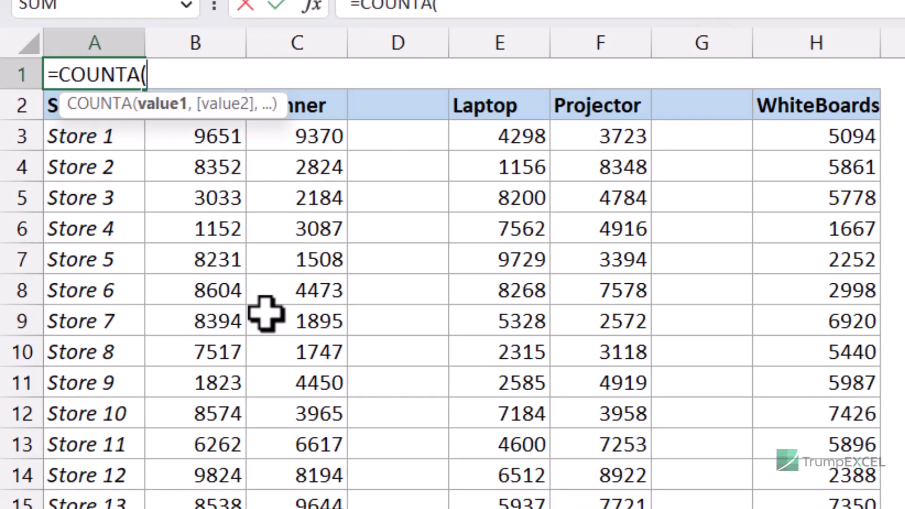
{"action": "left_click_drag", "start_coordinate": [56, 114], "coordinate": [61, 508]}
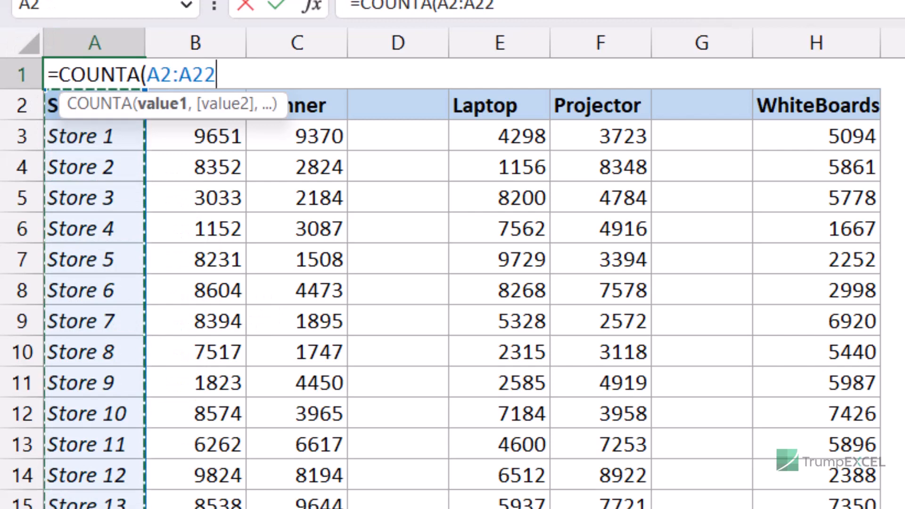
{"action": "type", "text": ")"}
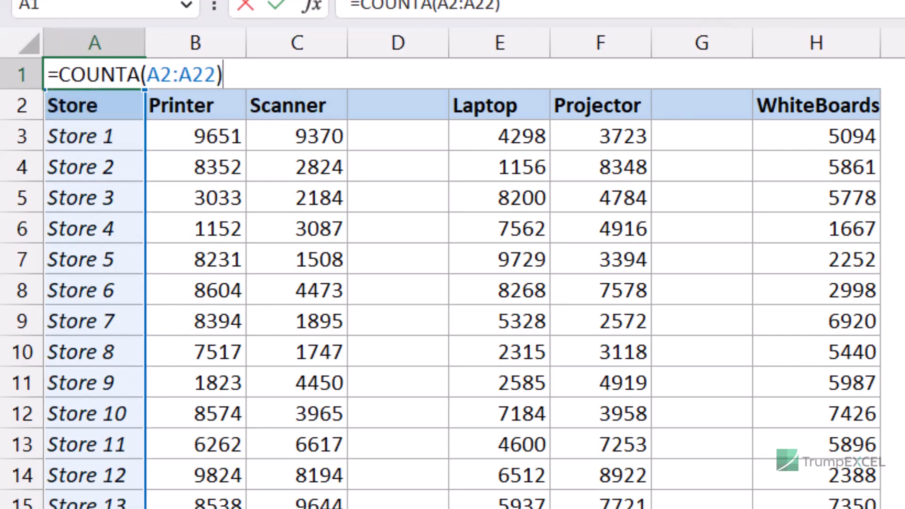
{"action": "key", "text": "Return"}
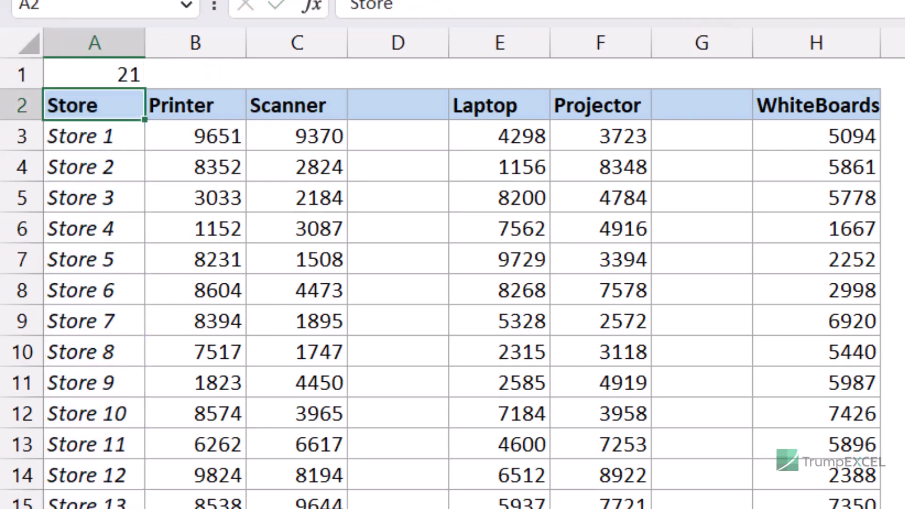
Step: Fill the COUNTA formula from A1 across row 1 to H1
{"action": "key", "text": "Up"}
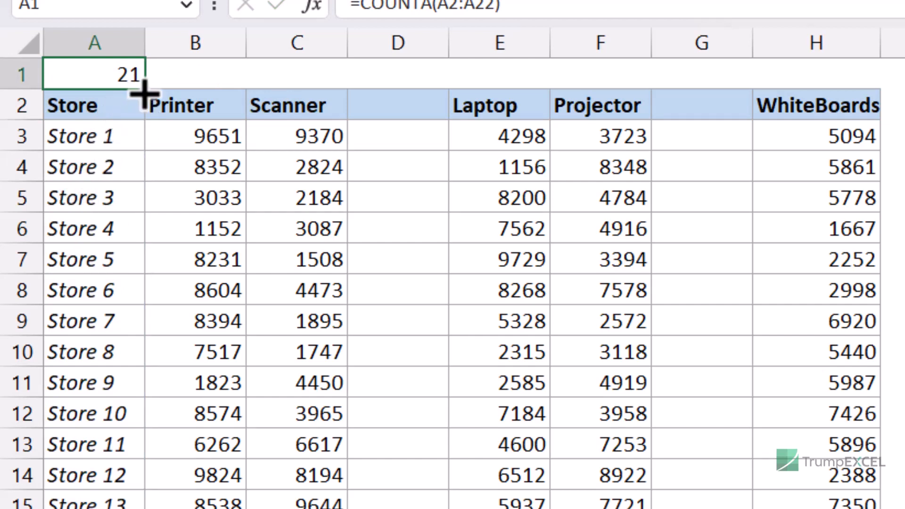
{"action": "left_click_drag", "start_coordinate": [143, 89], "coordinate": [859, 87]}
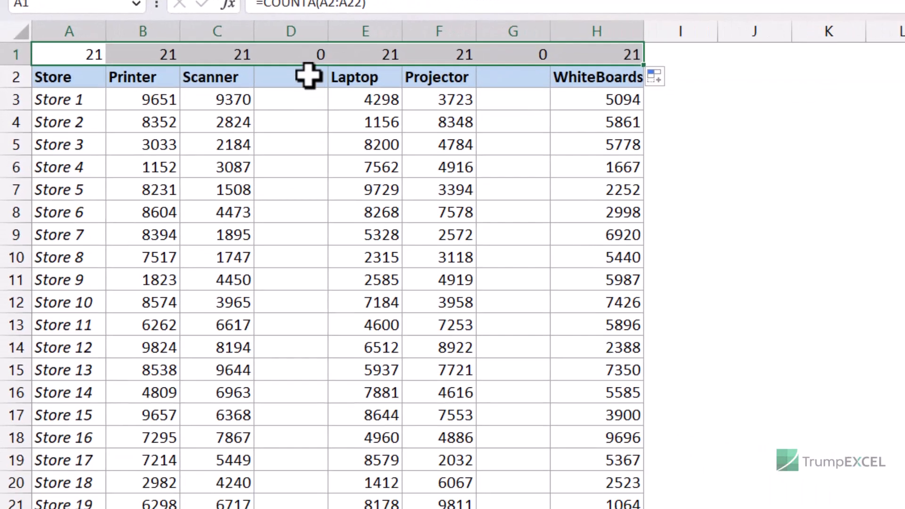
{"action": "left_click", "coordinate": [405, 77]}
{"action": "left_click", "coordinate": [264, 73]}
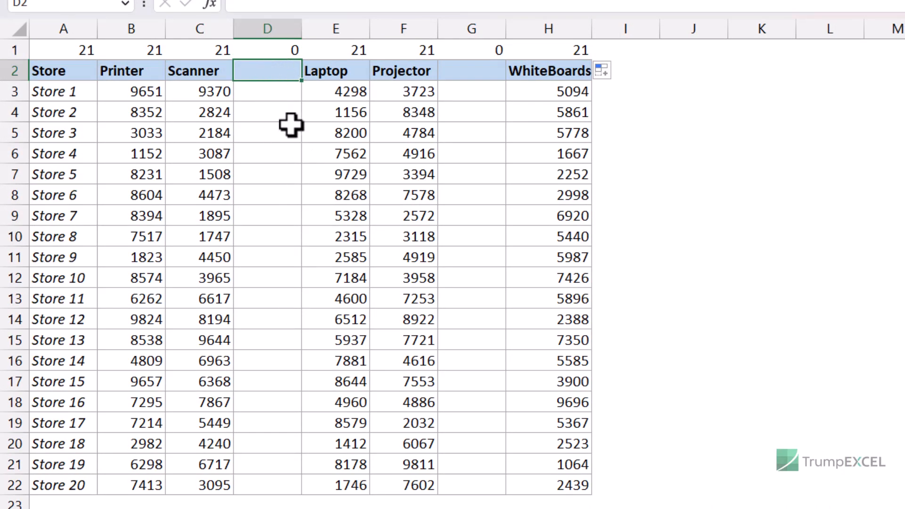
Step: Change the formula in A1 to =IF(COUNTA(A2:A22)=0,"Blank","Not Blank")
{"action": "left_click", "coordinate": [76, 51]}
{"action": "key", "text": "F2"}
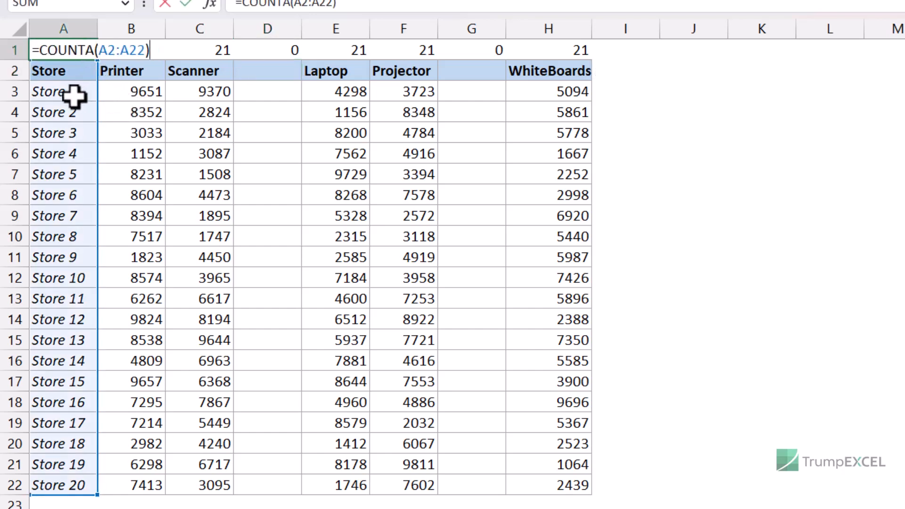
{"action": "key", "text": "ctrl+Return"}
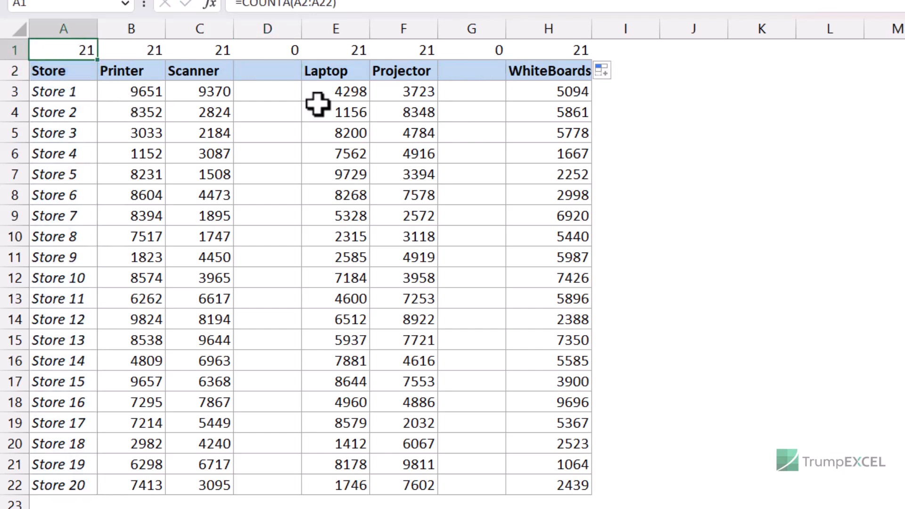
{"action": "key", "text": "F2"}
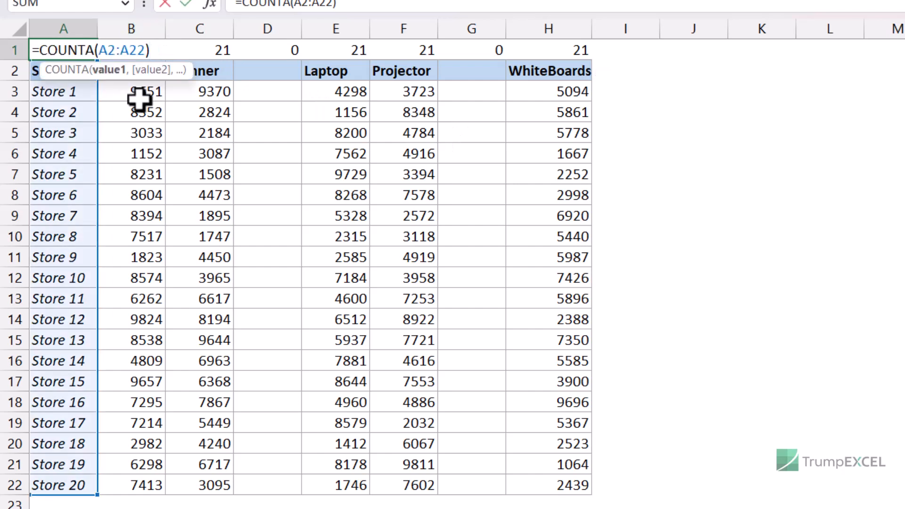
{"action": "key", "text": "ctrl+Left"}
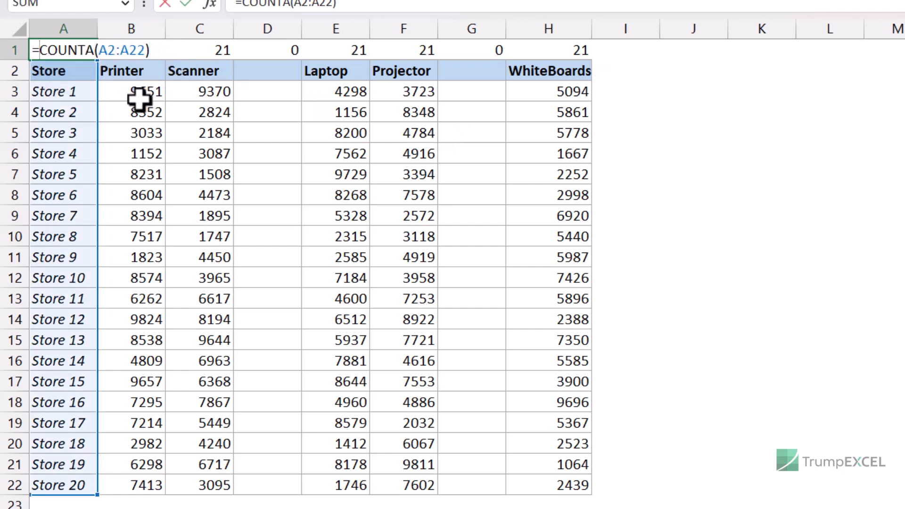
{"action": "type", "text": "IF("}
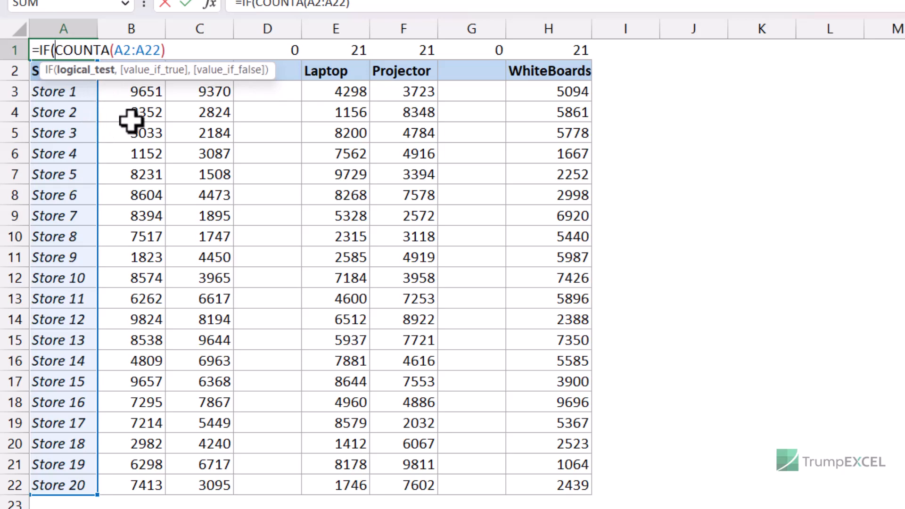
{"action": "left_click", "coordinate": [175, 49]}
{"action": "type", "text": "="}
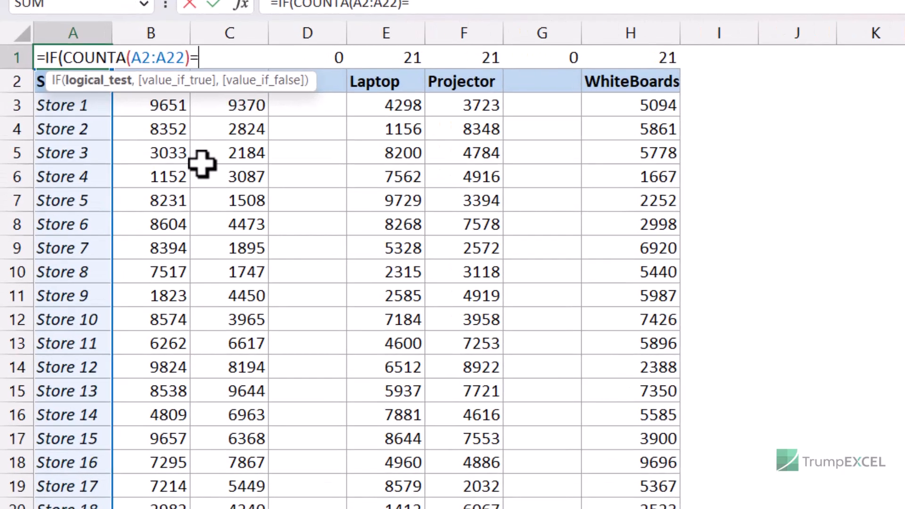
{"action": "type", "text": "0"}
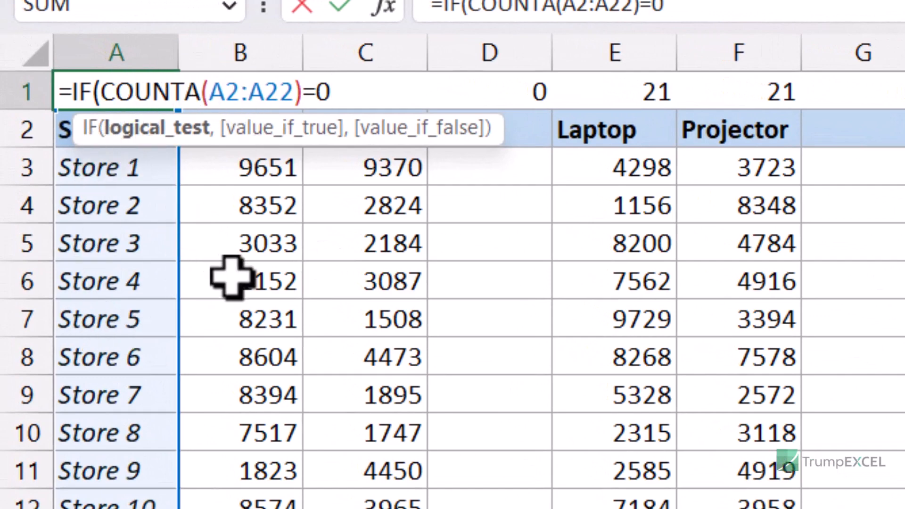
{"action": "type", "text": ",\"B"}
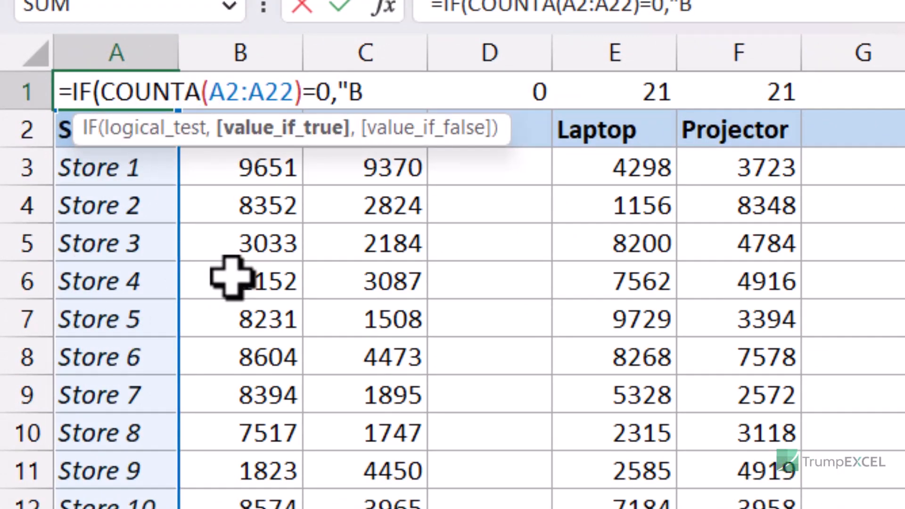
{"action": "type", "text": "lank\","}
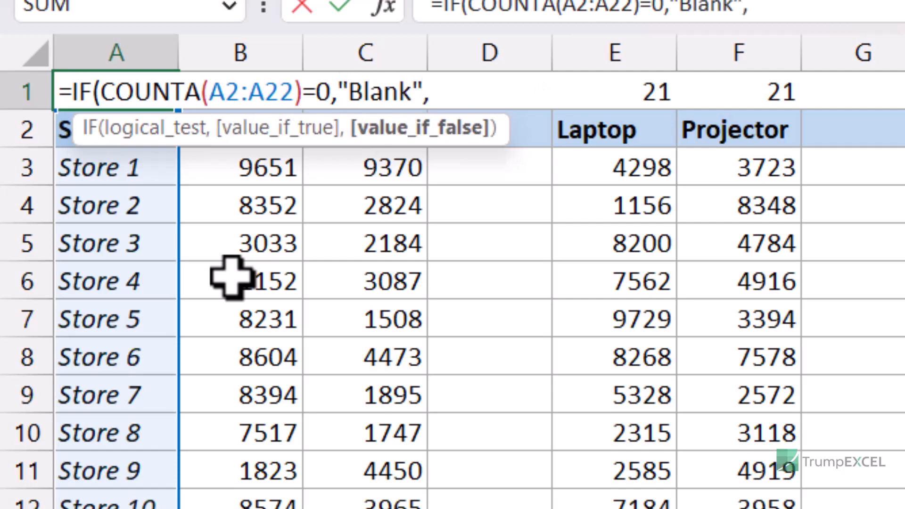
{"action": "type", "text": "\"Not B"}
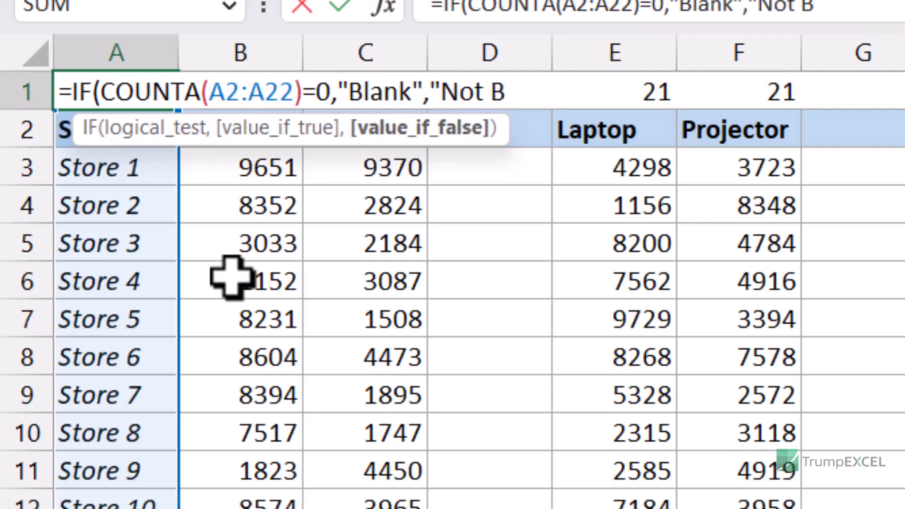
{"action": "type", "text": "lank"}
{"action": "key", "text": "Return"}
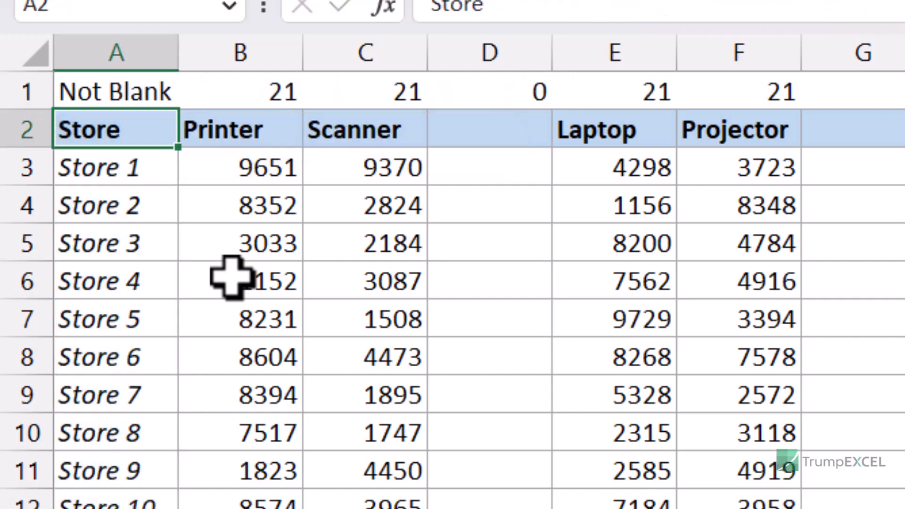
Step: Fill the IF formula from A1 across row 1 to H1
{"action": "key", "text": "Up"}
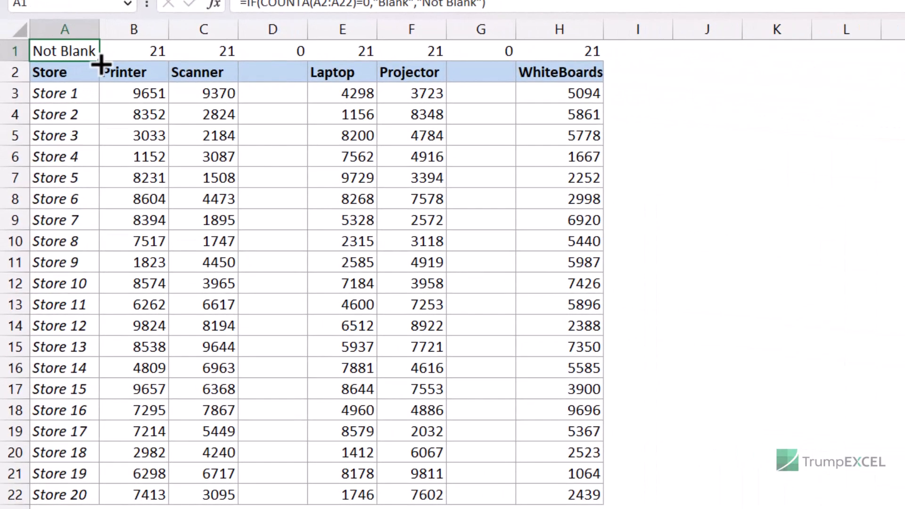
{"action": "left_click_drag", "start_coordinate": [98, 62], "coordinate": [584, 59]}
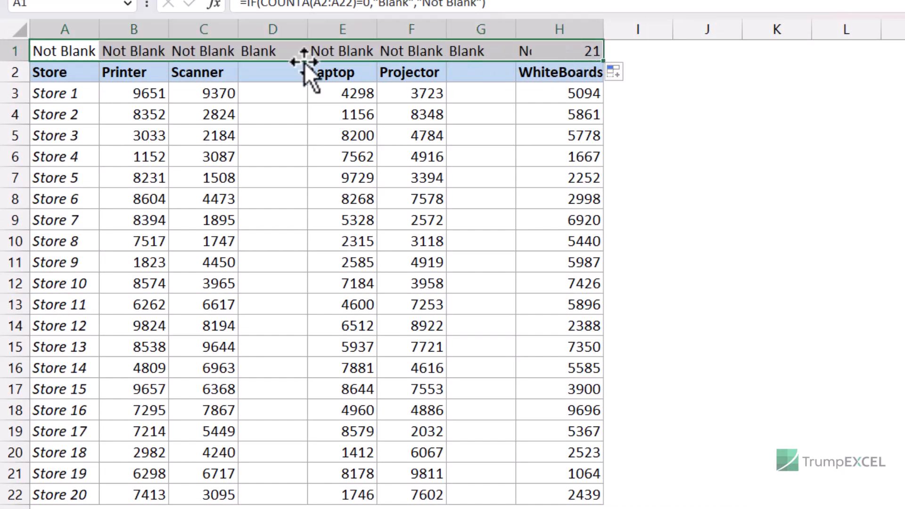
{"action": "left_click", "coordinate": [278, 49]}
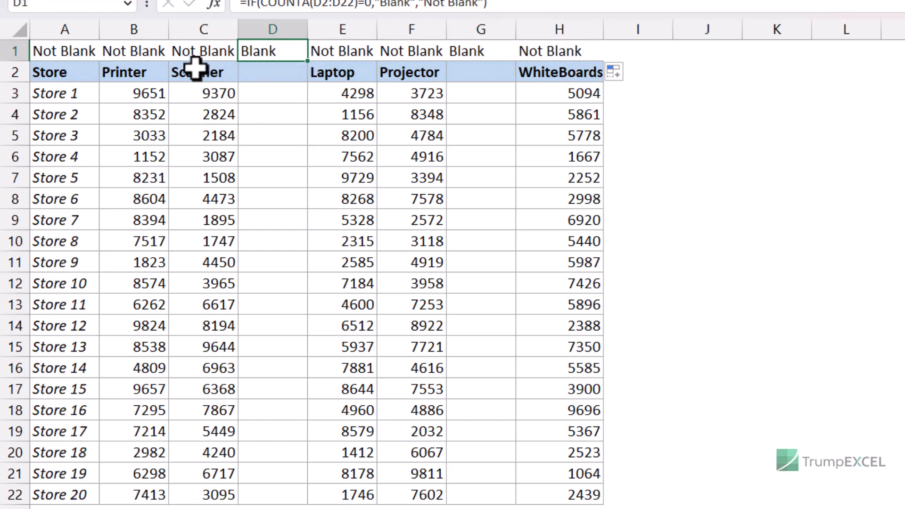
Step: Start a custom sort on the range A1:H22 and set its orientation to sort left to right
{"action": "left_click", "coordinate": [72, 50]}
{"action": "key", "text": "ctrl+shift+Down"}
{"action": "key", "text": "ctrl+shift+Right"}
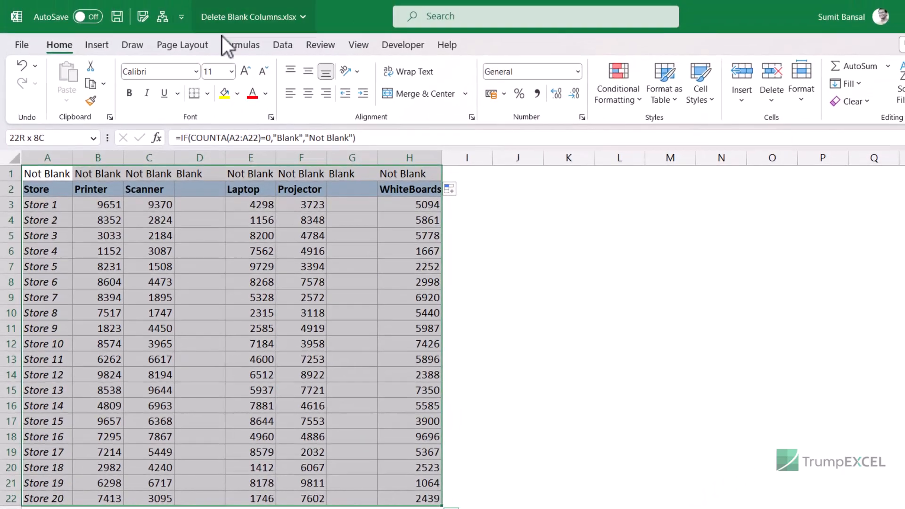
{"action": "left_click", "coordinate": [281, 47]}
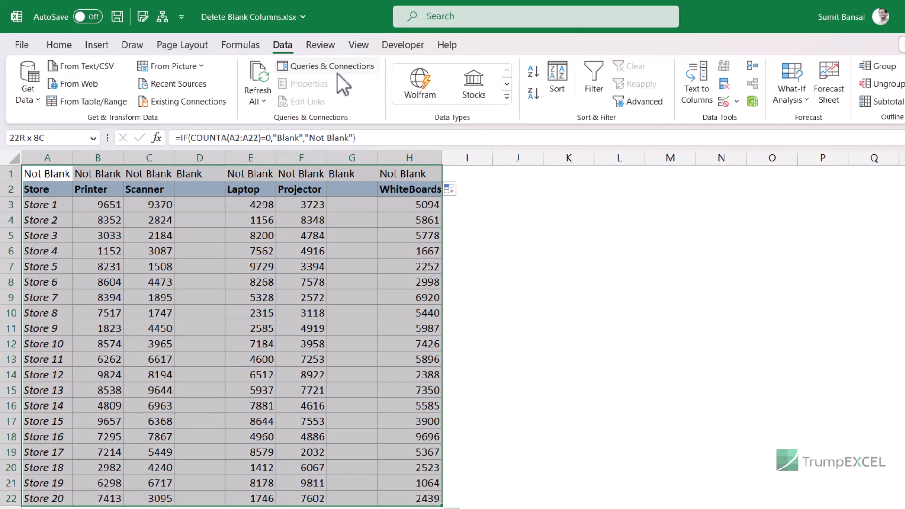
{"action": "left_click", "coordinate": [558, 78]}
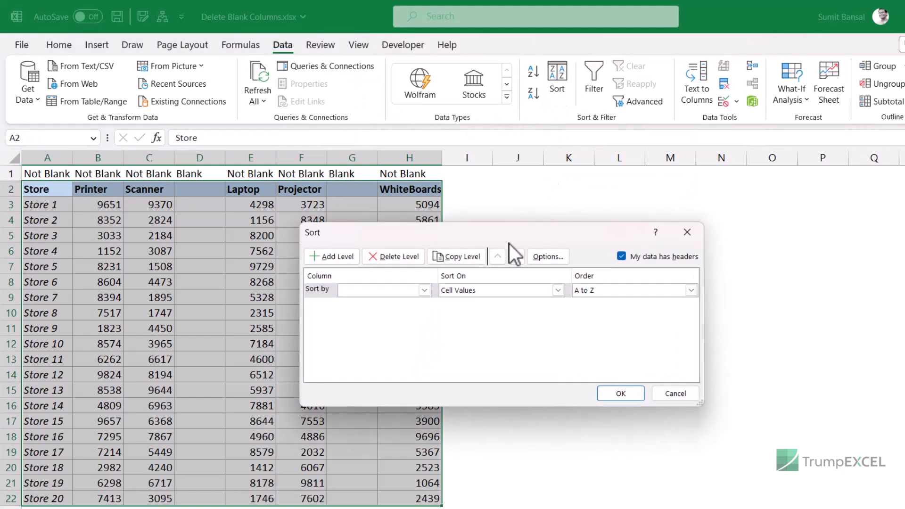
{"action": "left_click_drag", "start_coordinate": [509, 244], "coordinate": [386, 245]}
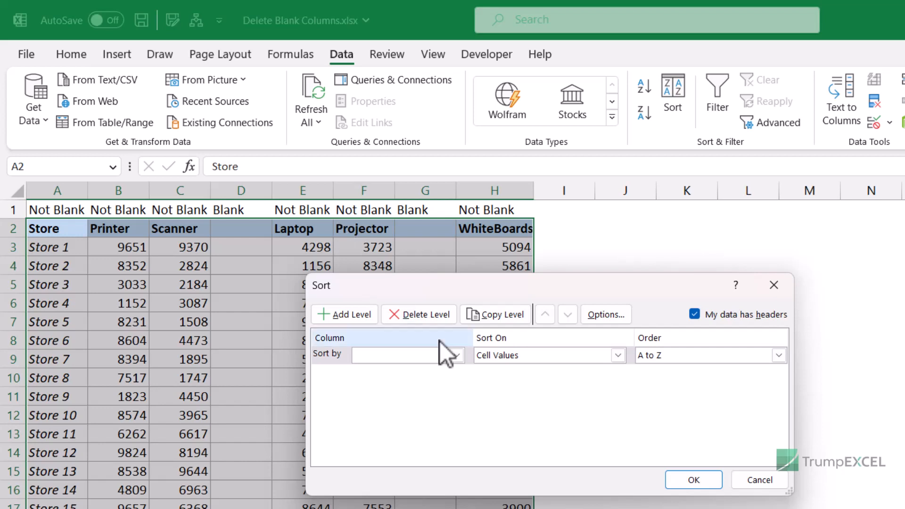
{"action": "left_click", "coordinate": [606, 315]}
{"action": "left_click", "coordinate": [565, 398]}
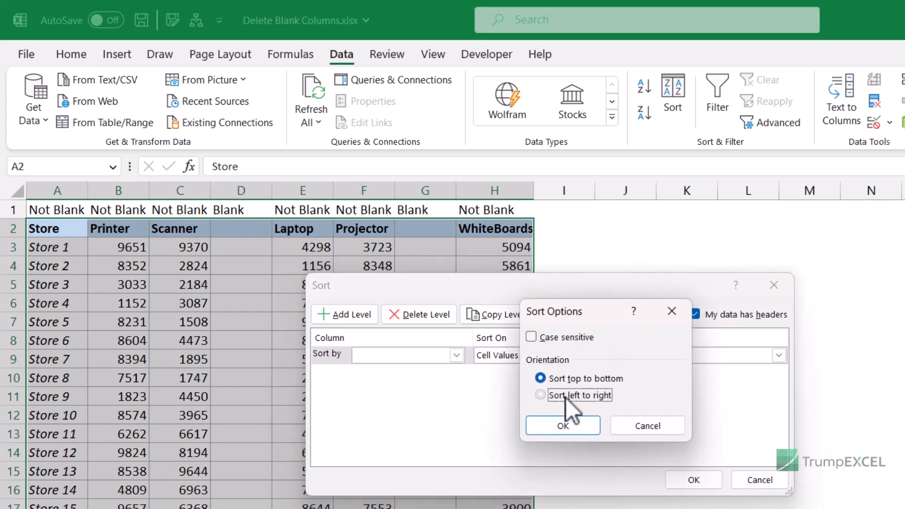
{"action": "left_click", "coordinate": [573, 430]}
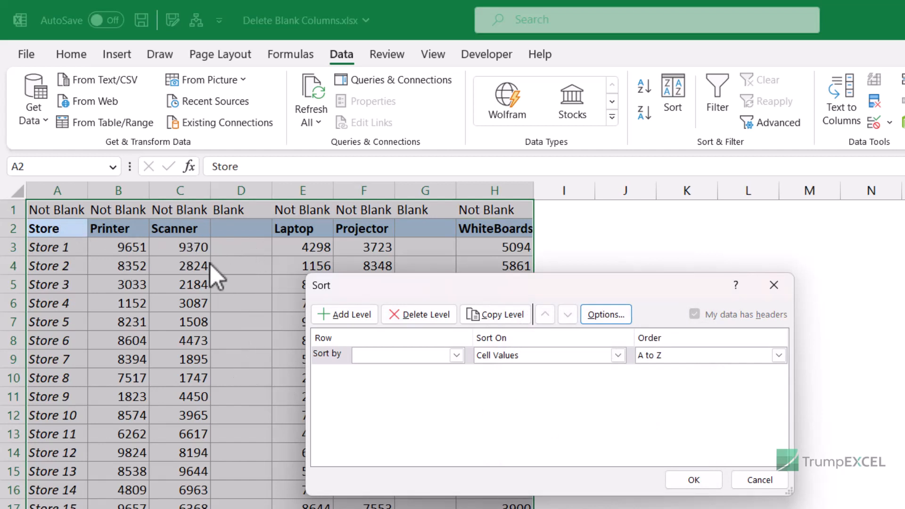
Step: Sort the columns by the cell values of Row 1 in A to Z order
{"action": "left_click", "coordinate": [455, 356]}
{"action": "left_click", "coordinate": [423, 376]}
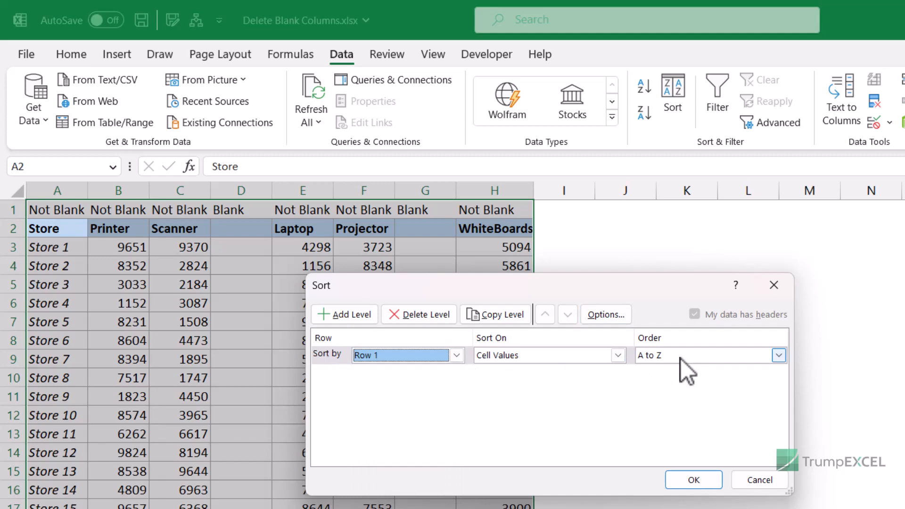
{"action": "left_click", "coordinate": [691, 480]}
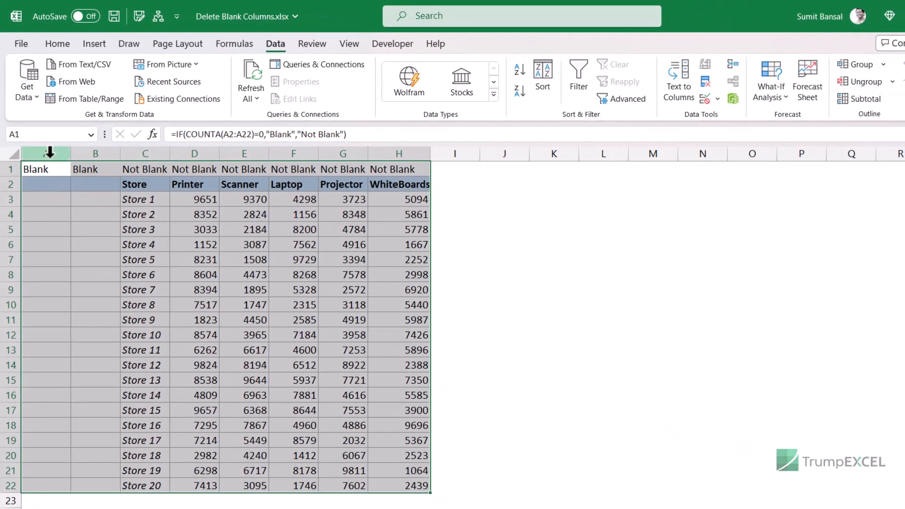
Step: Delete columns A and B, the two marked Blank in row 1
{"action": "left_click", "coordinate": [65, 187]}
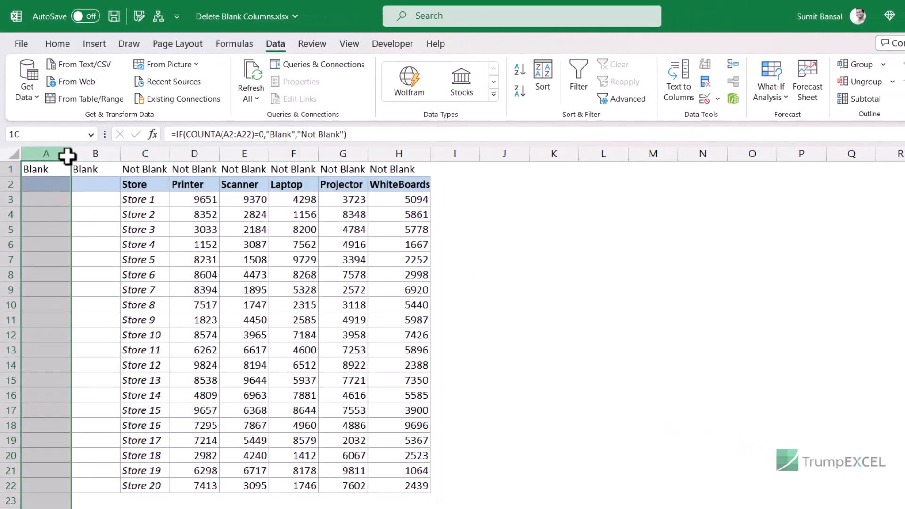
{"action": "left_click_drag", "start_coordinate": [66, 154], "coordinate": [86, 156]}
{"action": "right_click", "coordinate": [89, 159]}
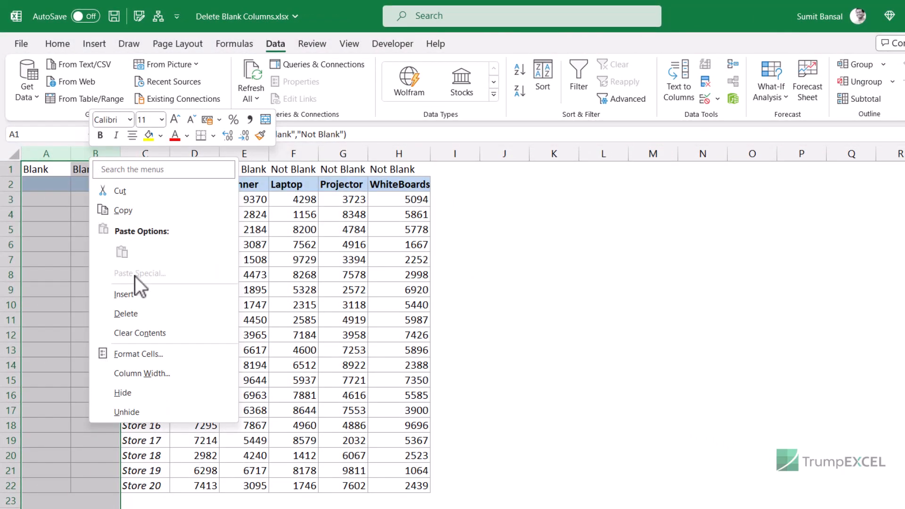
{"action": "left_click", "coordinate": [134, 314]}
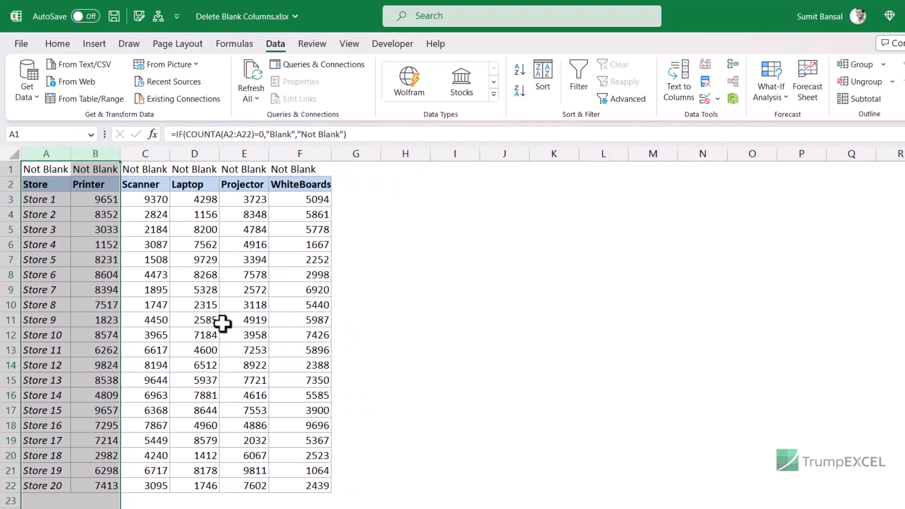
Step: Delete row 1, the helper row holding the Not Blank formulas above the headers
{"action": "left_click", "coordinate": [11, 169]}
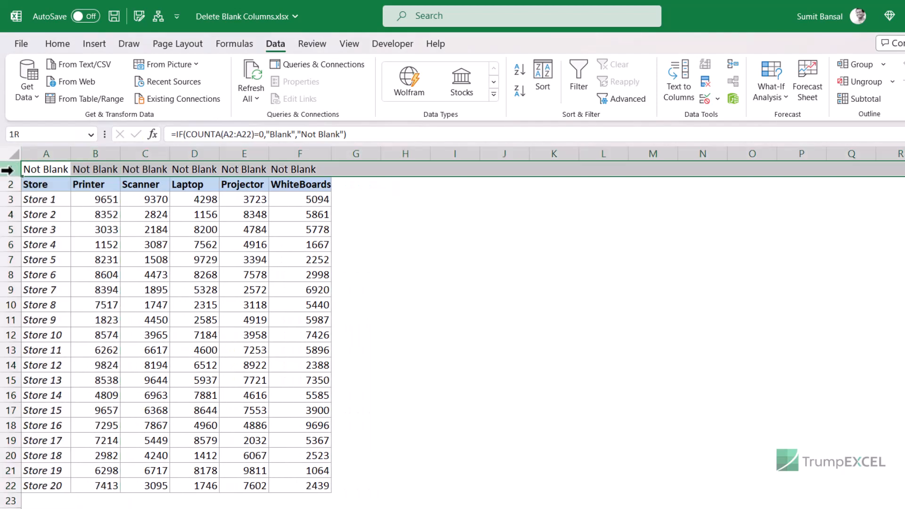
{"action": "right_click", "coordinate": [12, 169]}
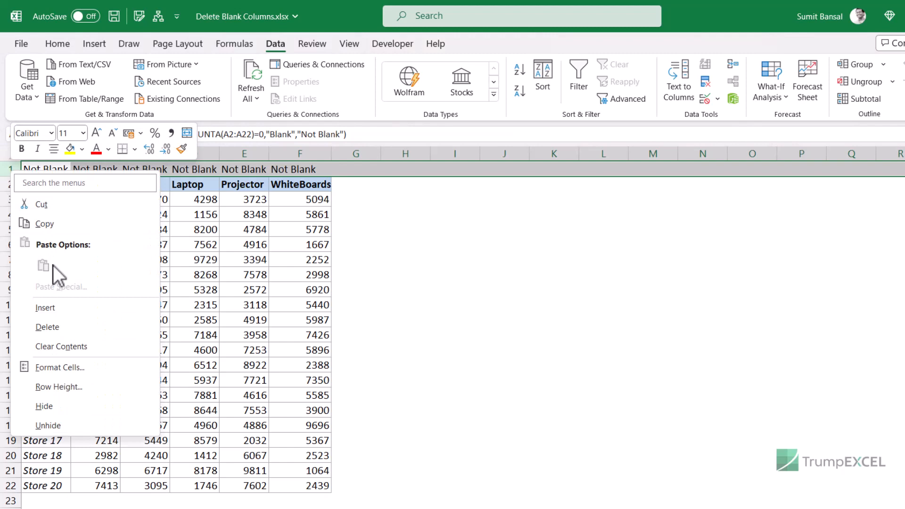
{"action": "left_click", "coordinate": [57, 324]}
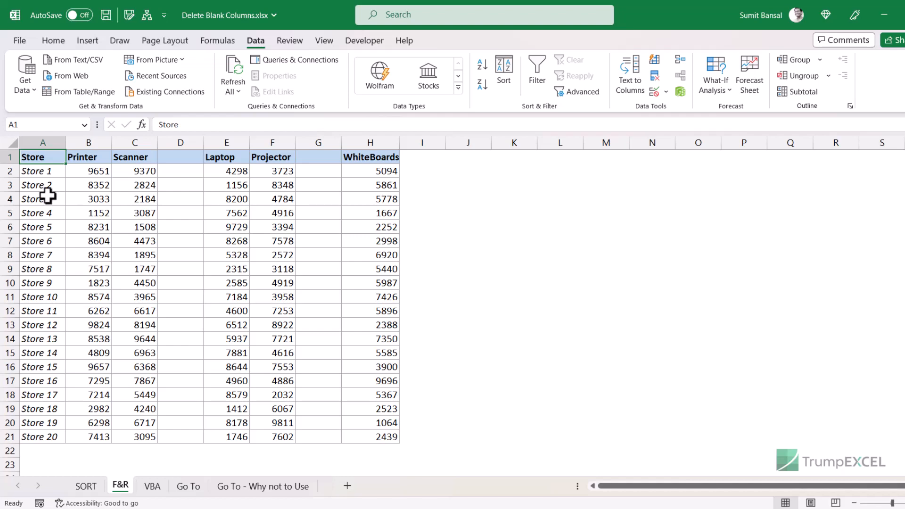
Step: Insert an empty row above the header row on the F&R sheet
{"action": "left_click", "coordinate": [9, 158]}
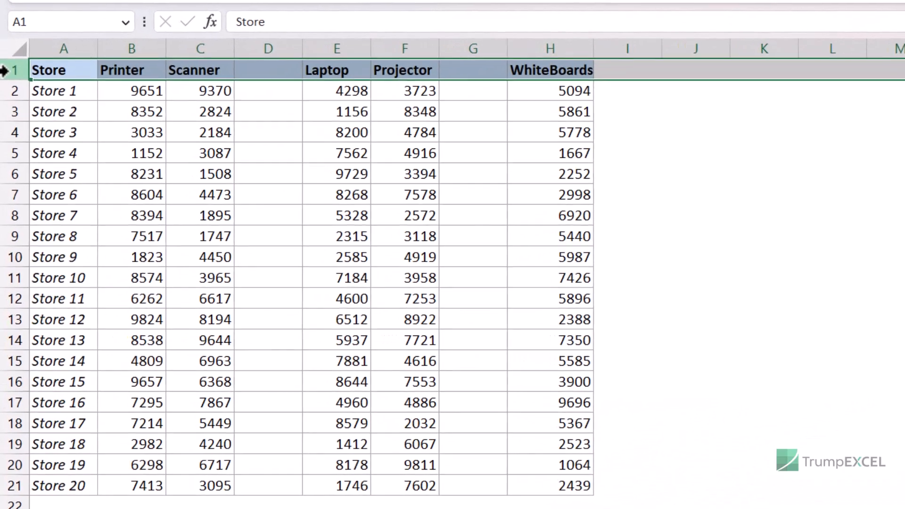
{"action": "right_click", "coordinate": [7, 158]}
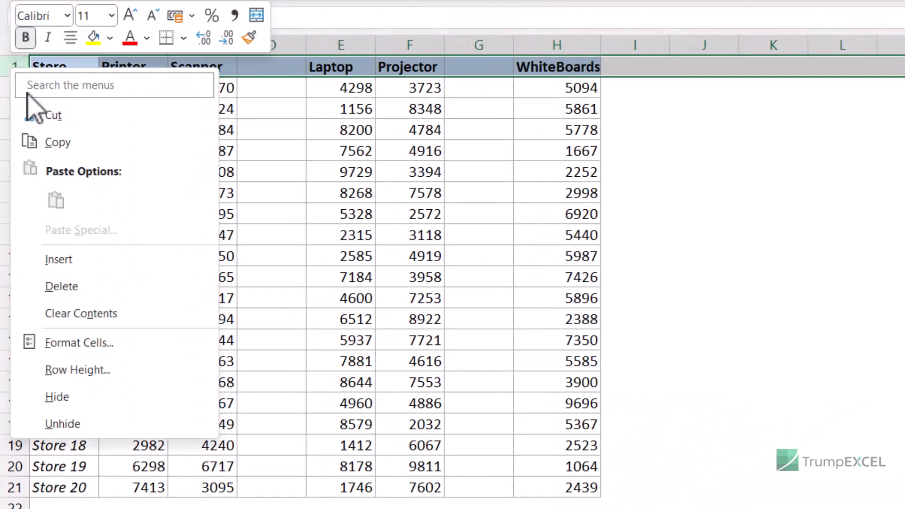
{"action": "left_click", "coordinate": [70, 259]}
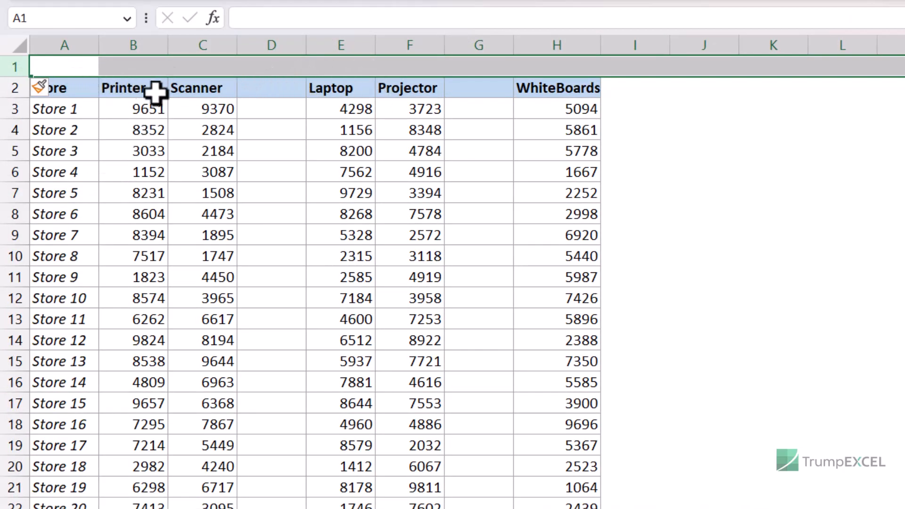
Step: Enter =IF(COUNTA(A2:A22)=0,"Blank","Not Blank") in A1 and fill it across row 1 to H1
{"action": "left_click", "coordinate": [85, 64]}
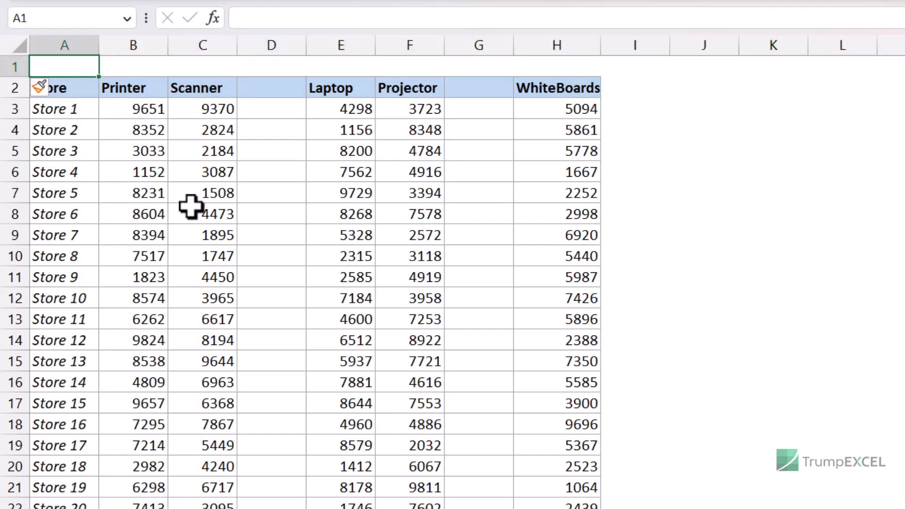
{"action": "type", "text": "=IF(Counta"}
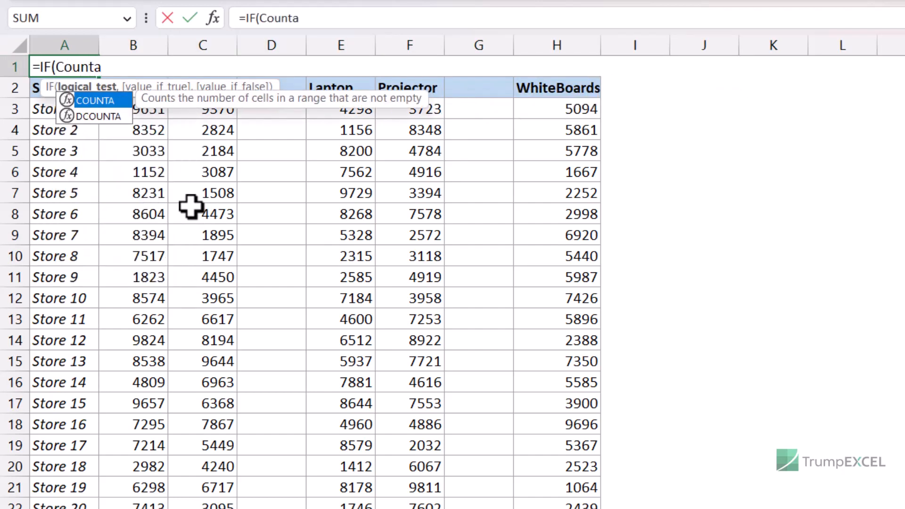
{"action": "key", "text": "Tab"}
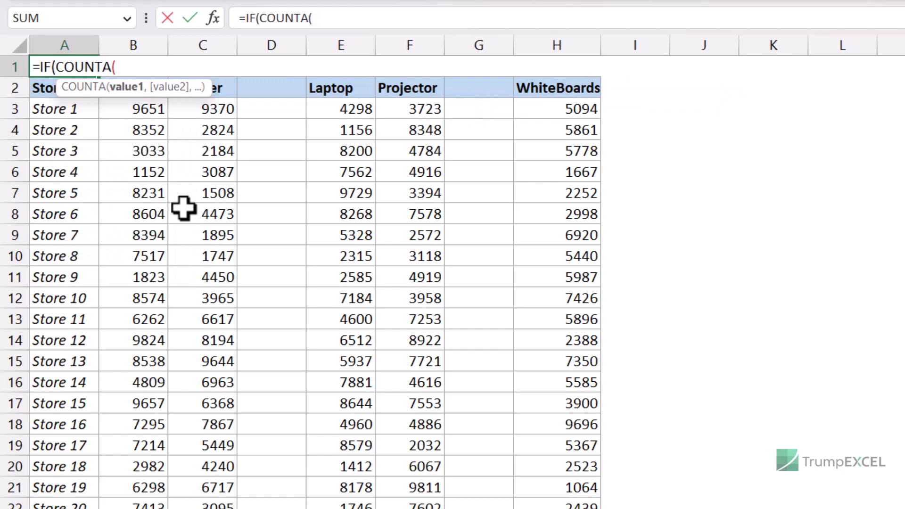
{"action": "left_click", "coordinate": [52, 90]}
{"action": "key", "text": "ctrl+shift+Down"}
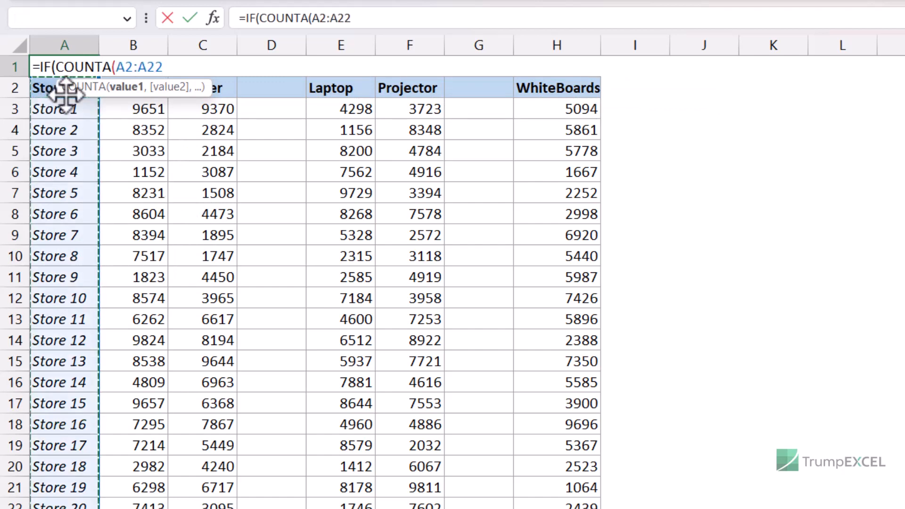
{"action": "type", "text": ")=0"}
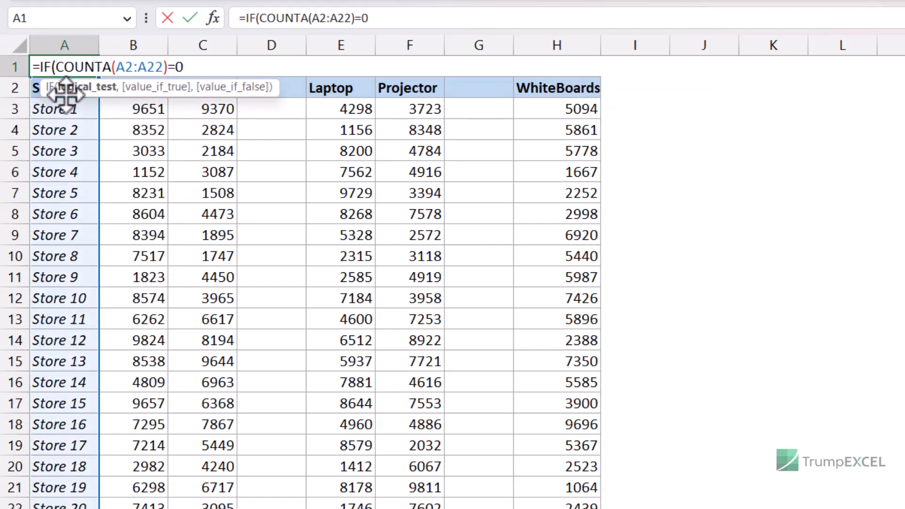
{"action": "type", "text": ",\"Blank"}
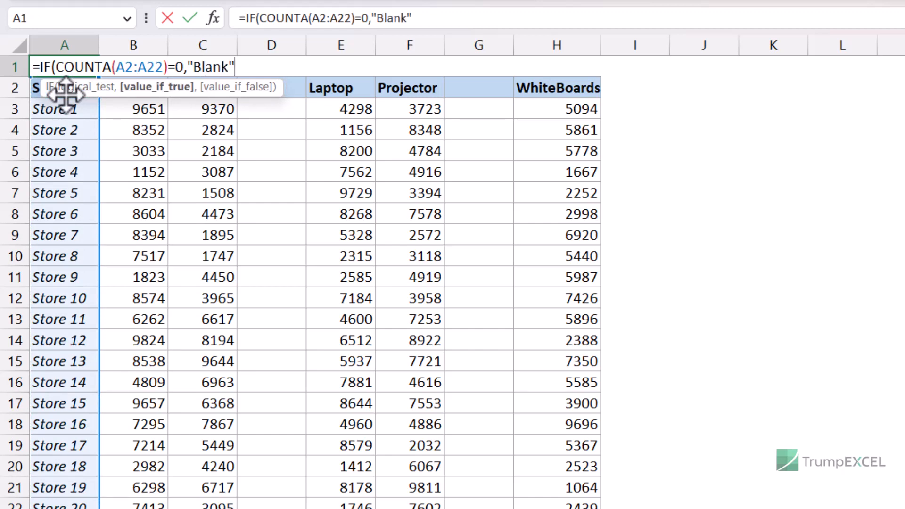
{"action": "type", "text": "\",\"Not "}
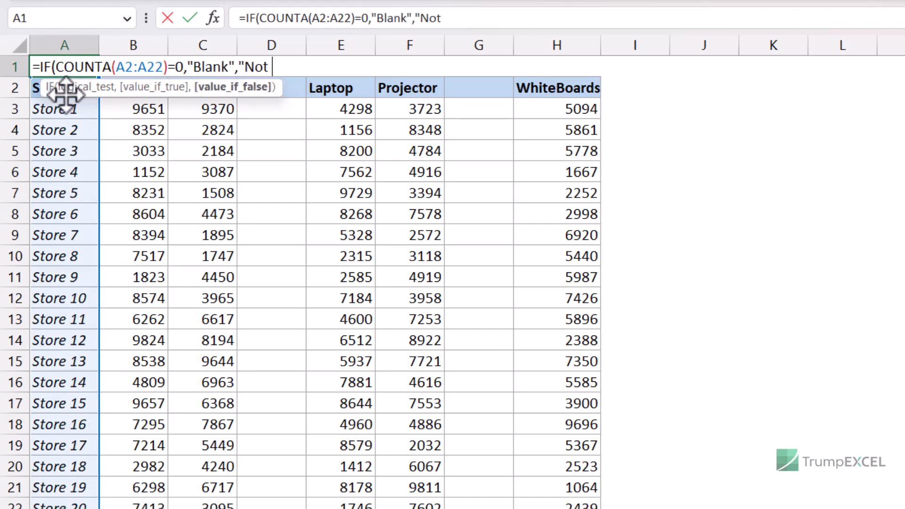
{"action": "type", "text": "Blank\")"}
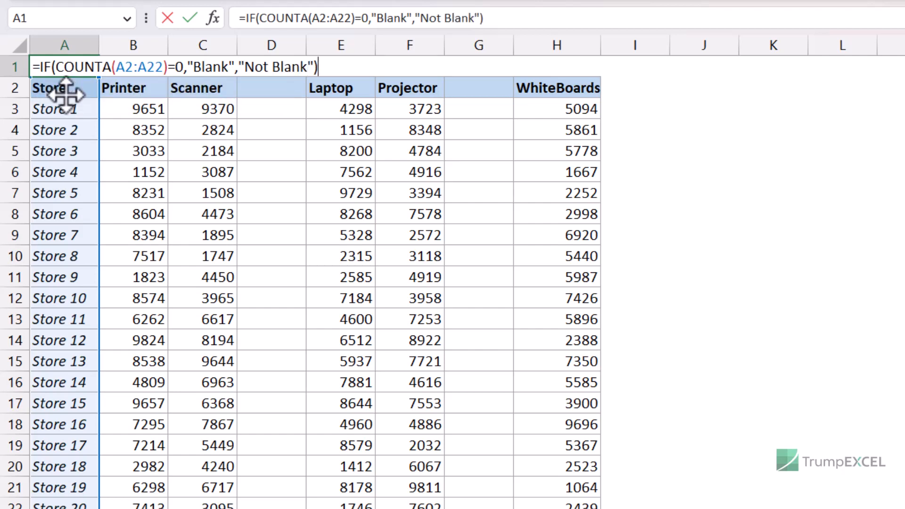
{"action": "key", "text": "ctrl+Return"}
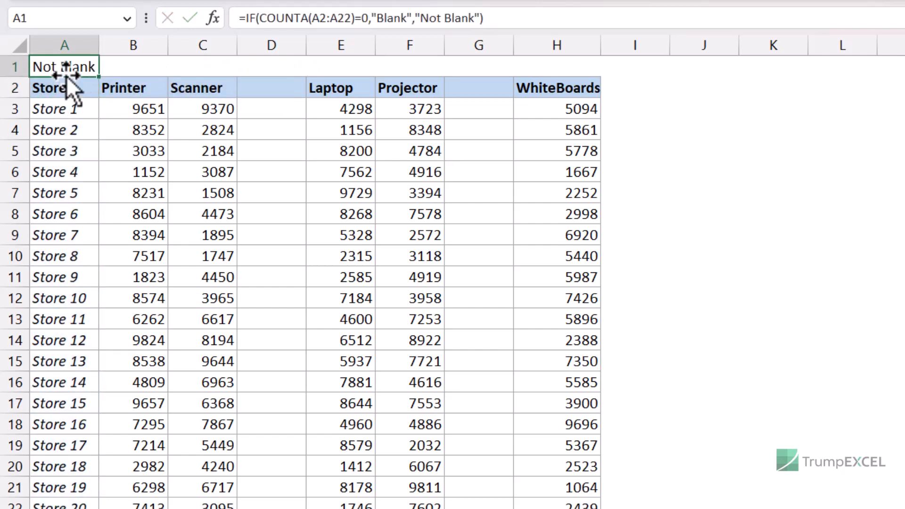
{"action": "left_click_drag", "start_coordinate": [99, 76], "coordinate": [561, 67]}
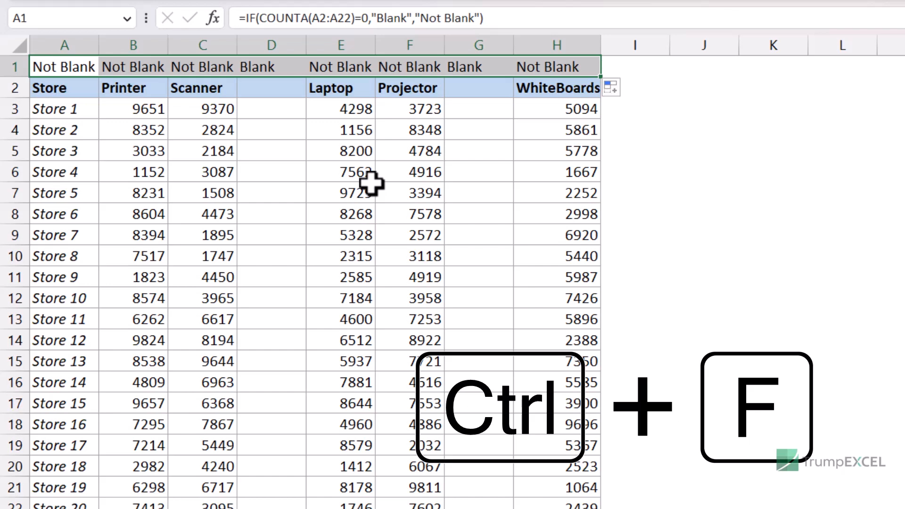
Step: Open Find for the helper cells A1:H1 and enter Blank as the search text
{"action": "key", "text": "ctrl+f"}
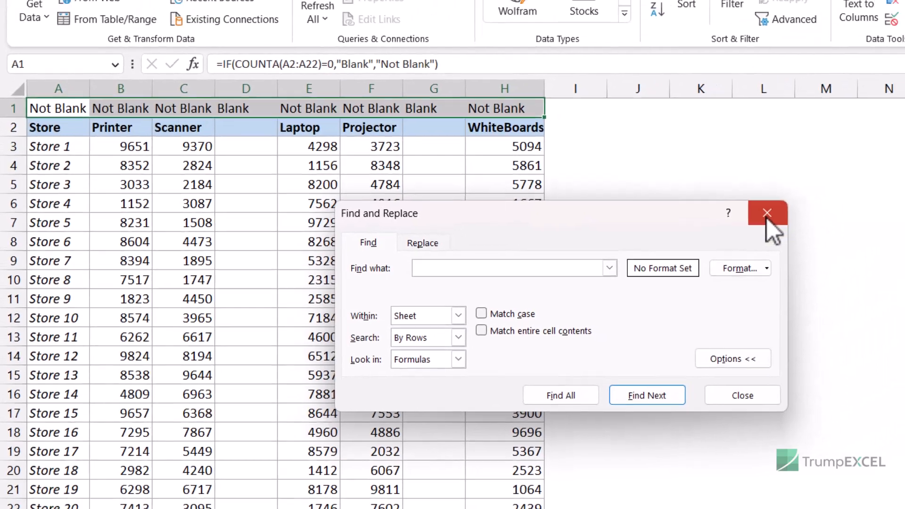
{"action": "left_click", "coordinate": [846, 185]}
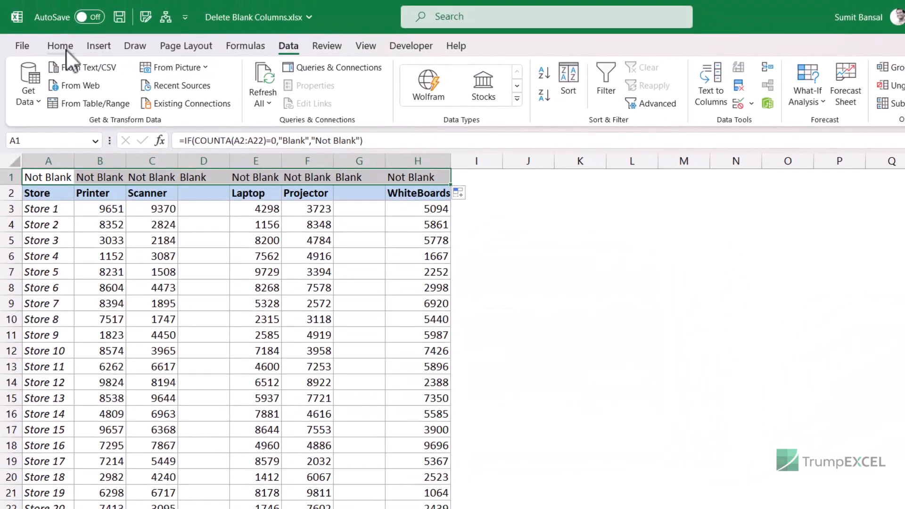
{"action": "left_click", "coordinate": [66, 50]}
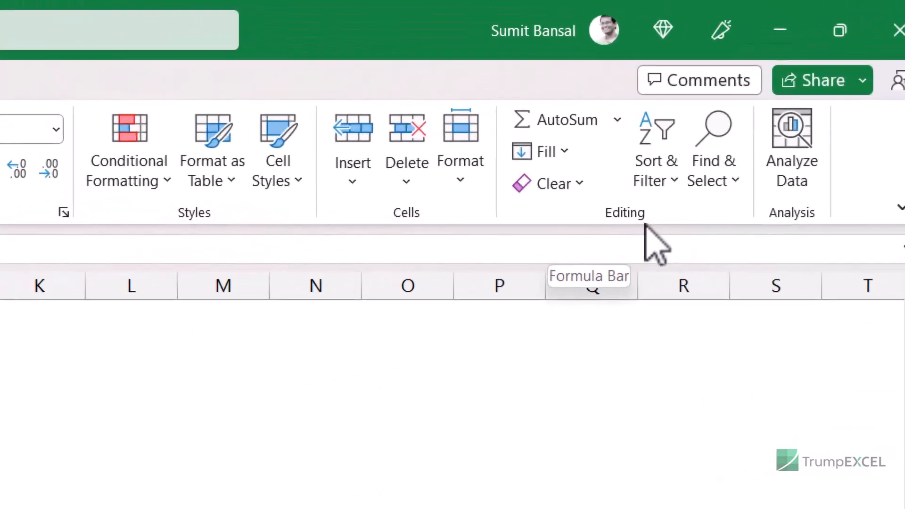
{"action": "left_click", "coordinate": [681, 196]}
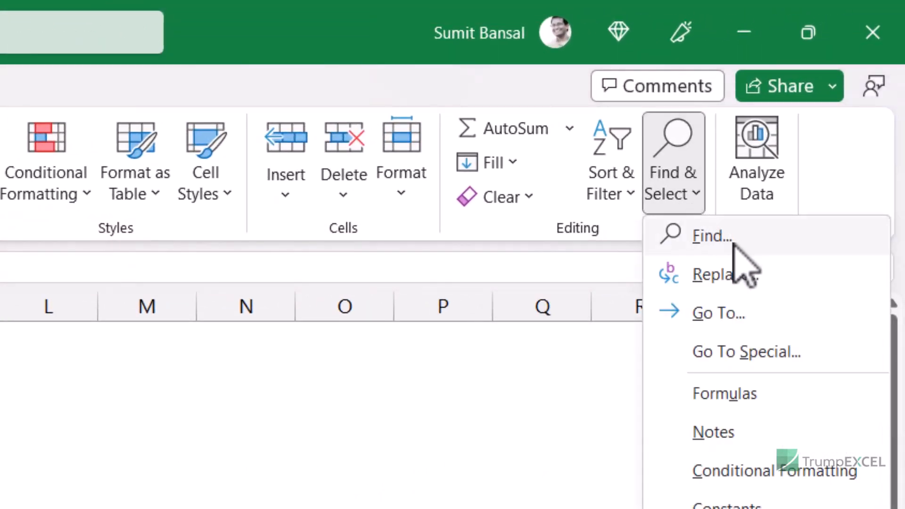
{"action": "left_click", "coordinate": [740, 227]}
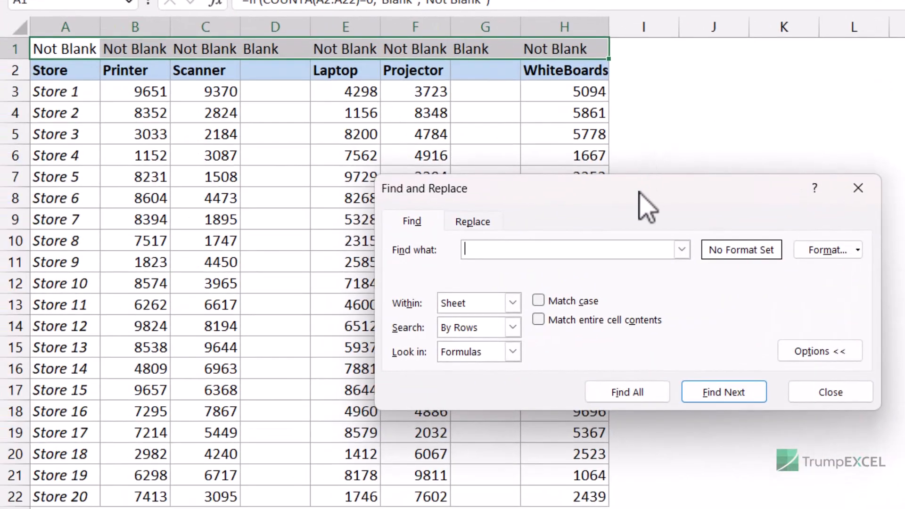
{"action": "left_click_drag", "start_coordinate": [782, 126], "coordinate": [379, 135]}
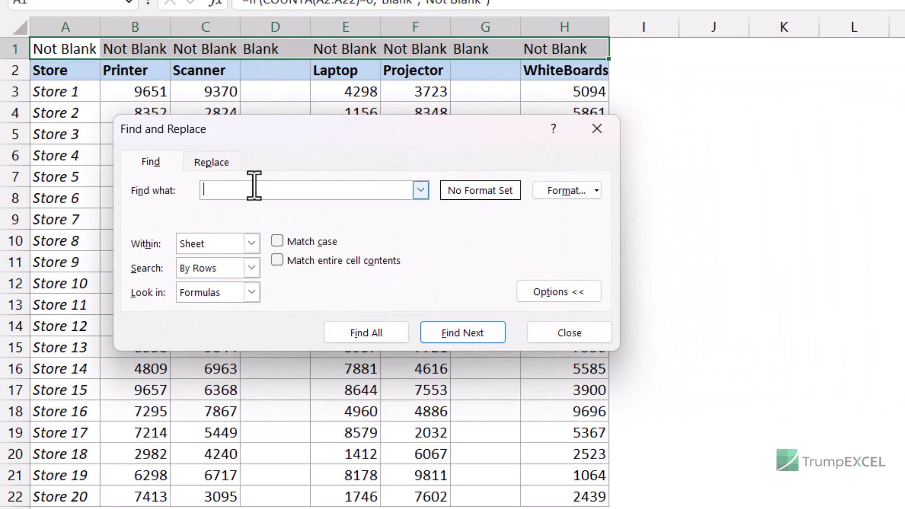
{"action": "type", "text": "Blank"}
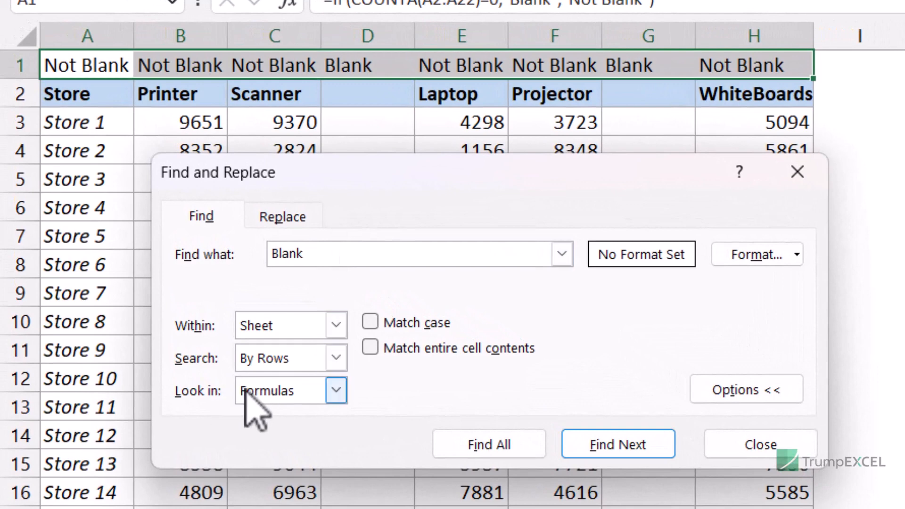
Step: Make the search look in Values, match entire cell contents, and find all occurrences of Blank
{"action": "left_click", "coordinate": [336, 389]}
{"action": "left_click", "coordinate": [311, 431]}
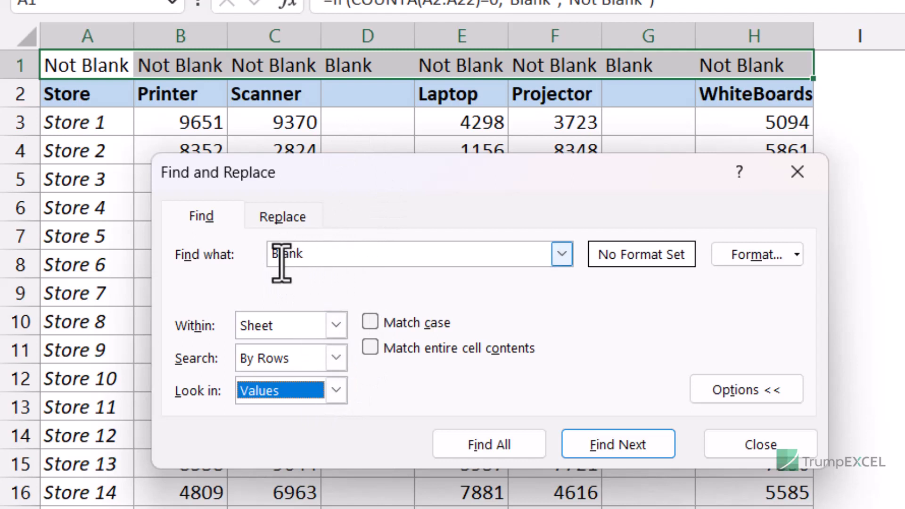
{"action": "left_click", "coordinate": [370, 348]}
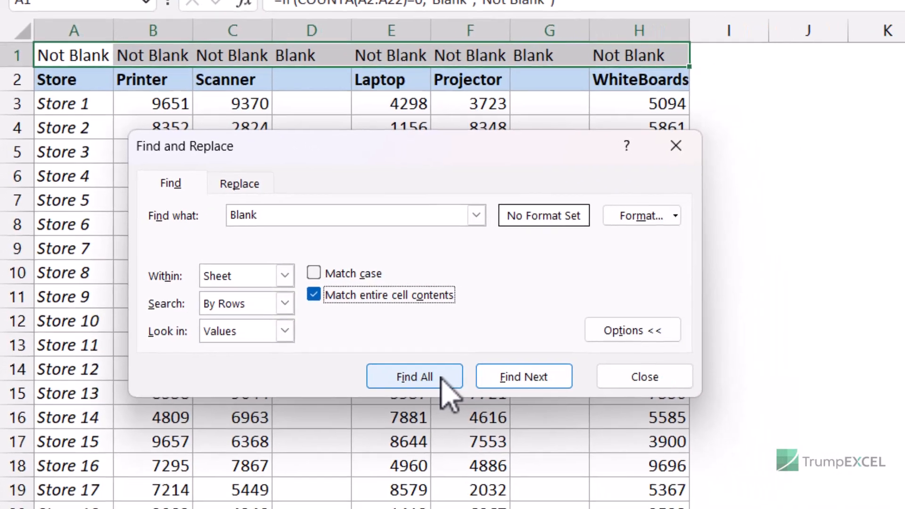
{"action": "left_click", "coordinate": [515, 443]}
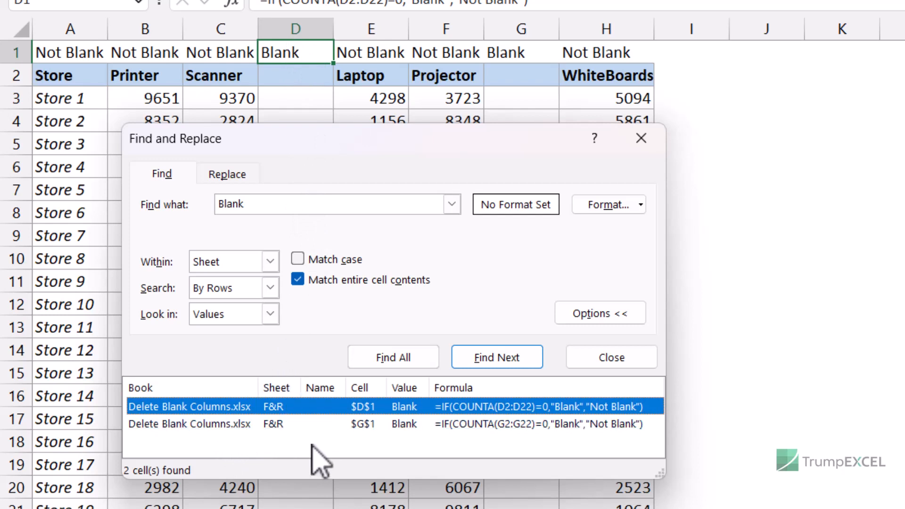
Step: Select all the cells found by the search and move the Find and Replace dialog off the data
{"action": "key", "text": "ctrl+a"}
{"action": "key", "text": "ctrl+a"}
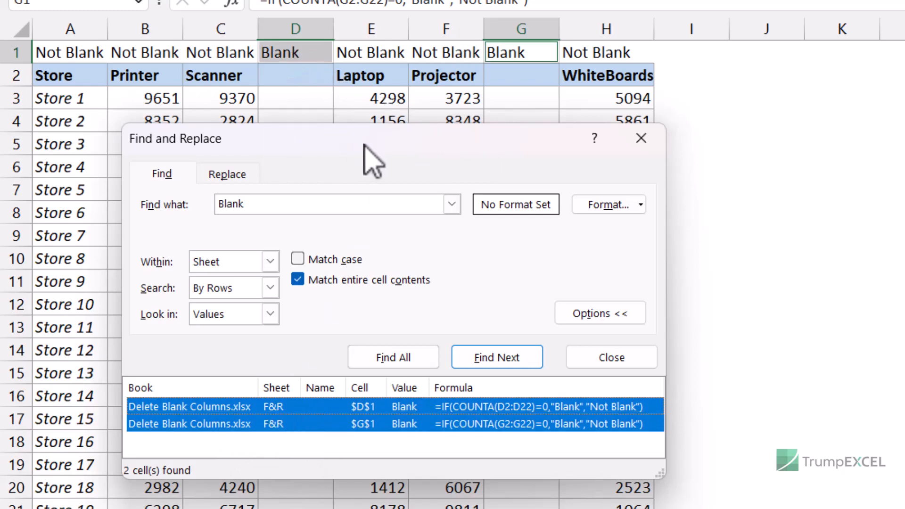
{"action": "left_click_drag", "start_coordinate": [369, 151], "coordinate": [904, 122]}
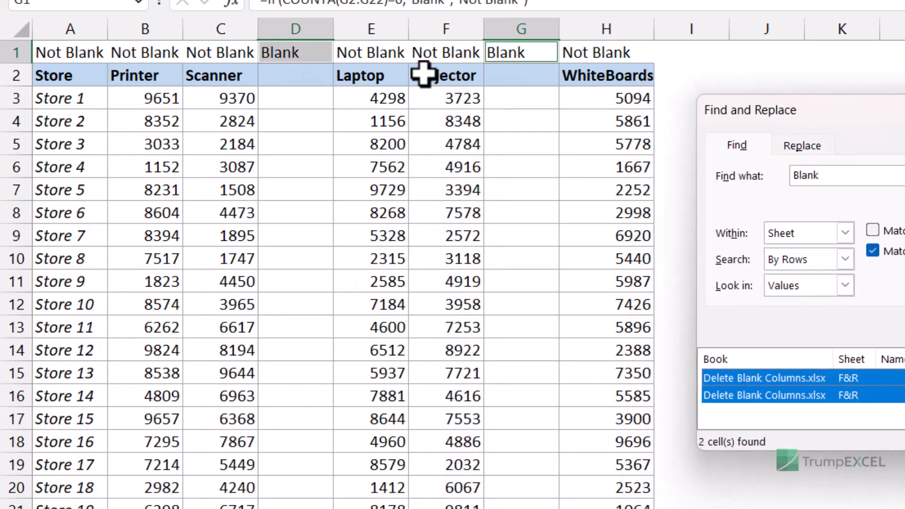
{"action": "right_click", "coordinate": [287, 52]}
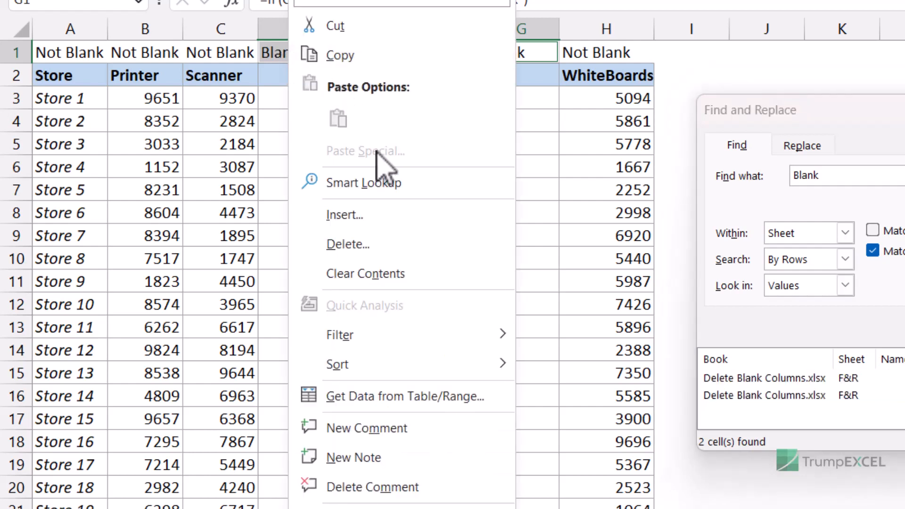
{"action": "left_click", "coordinate": [372, 244]}
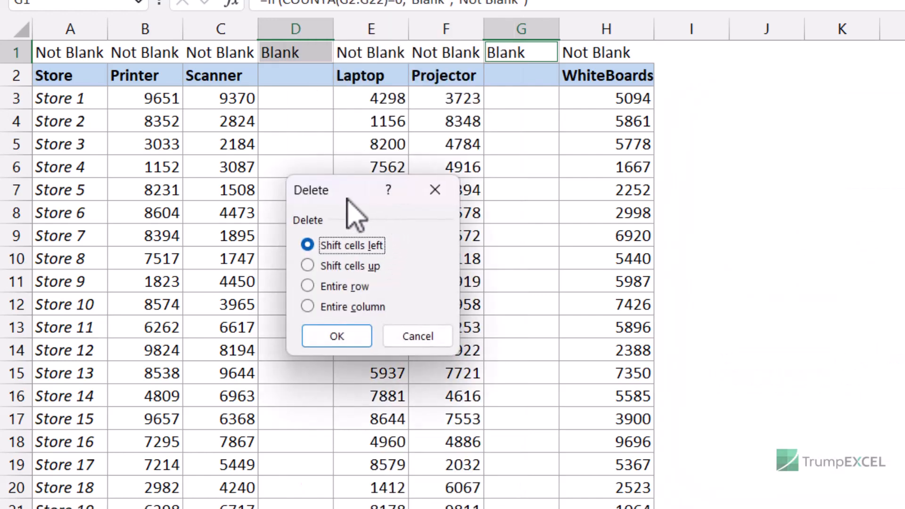
{"action": "left_click", "coordinate": [383, 303]}
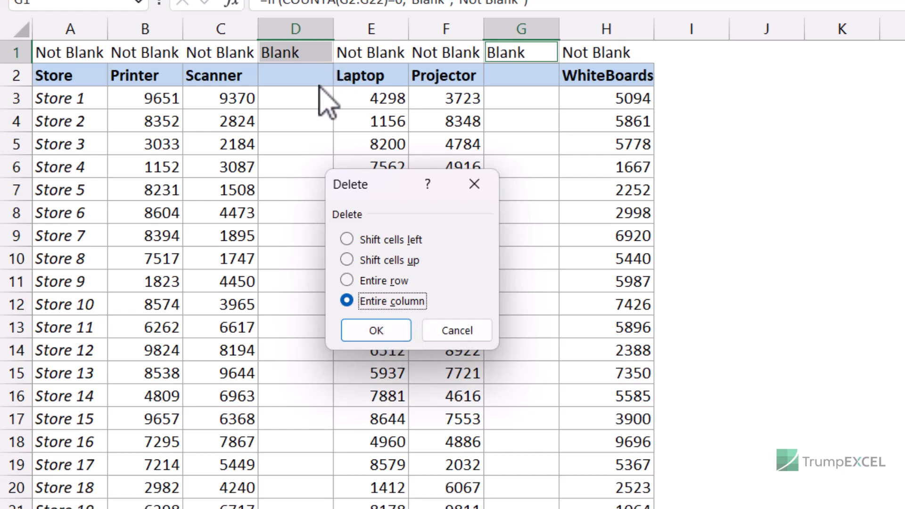
{"action": "left_click", "coordinate": [473, 183]}
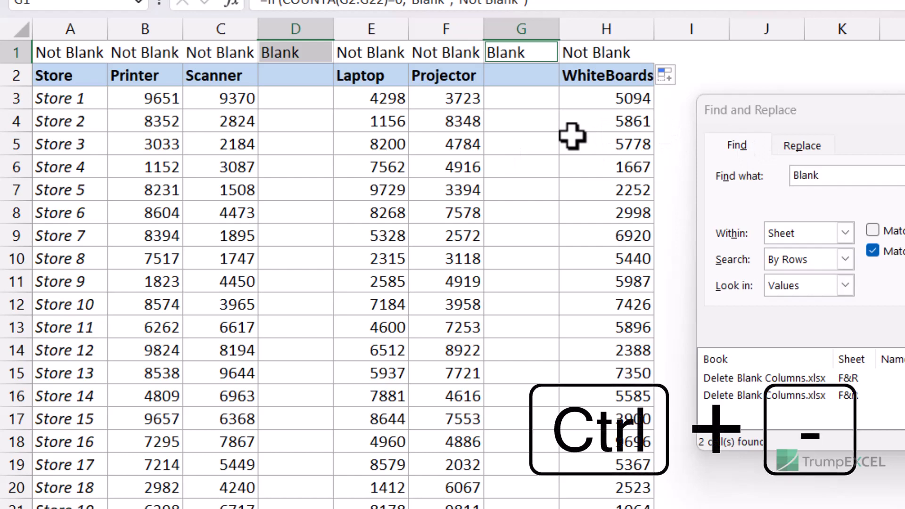
Step: Delete the entire columns of the two selected Blank cells and close the Find and Replace dialog
{"action": "key", "text": "ctrl+minus"}
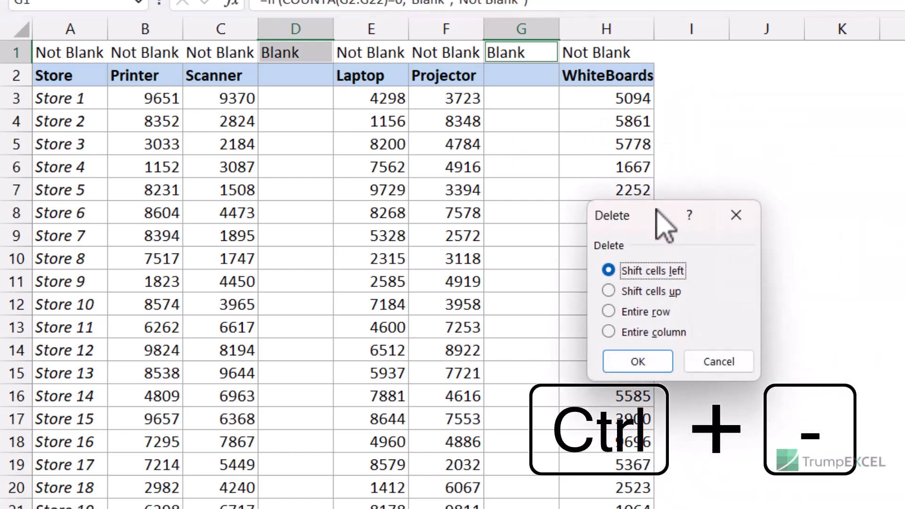
{"action": "left_click_drag", "start_coordinate": [653, 219], "coordinate": [491, 207]}
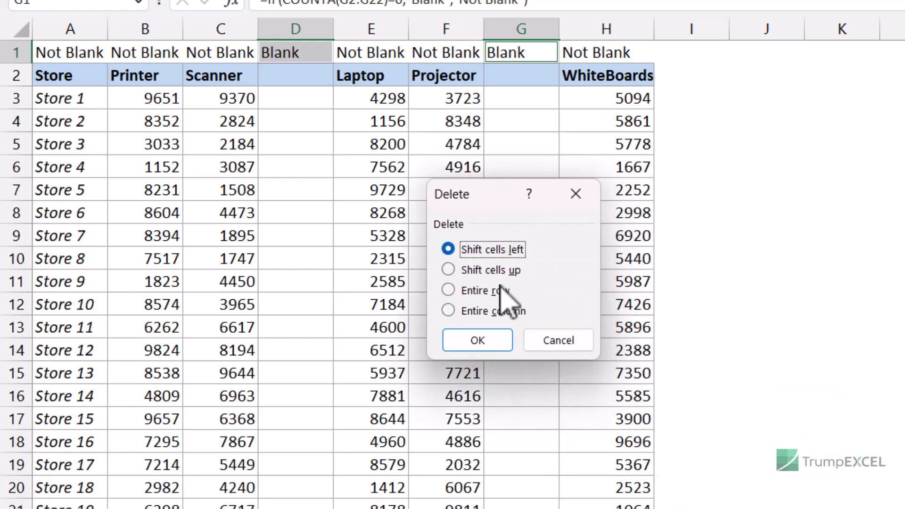
{"action": "left_click", "coordinate": [488, 310]}
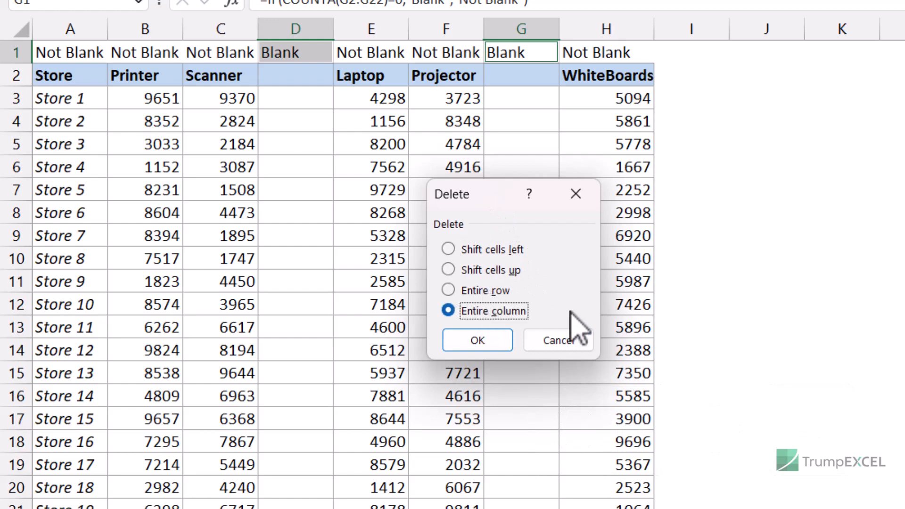
{"action": "left_click", "coordinate": [490, 339]}
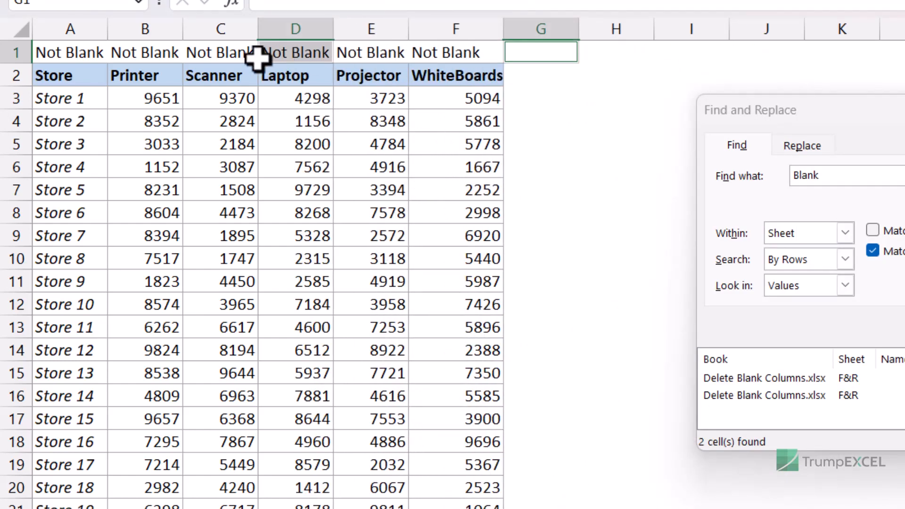
{"action": "left_click", "coordinate": [904, 111]}
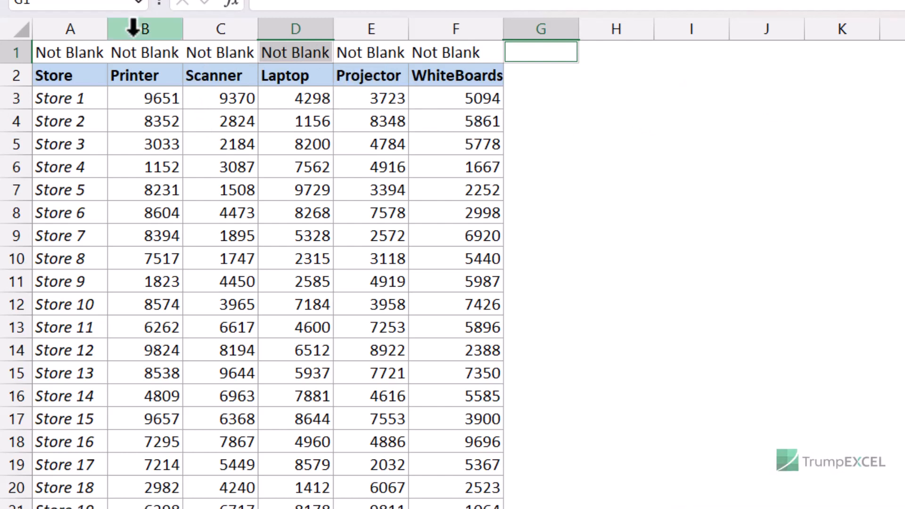
Step: Delete the helper row 1 above the store data headers
{"action": "left_click", "coordinate": [12, 52]}
{"action": "right_click", "coordinate": [12, 52]}
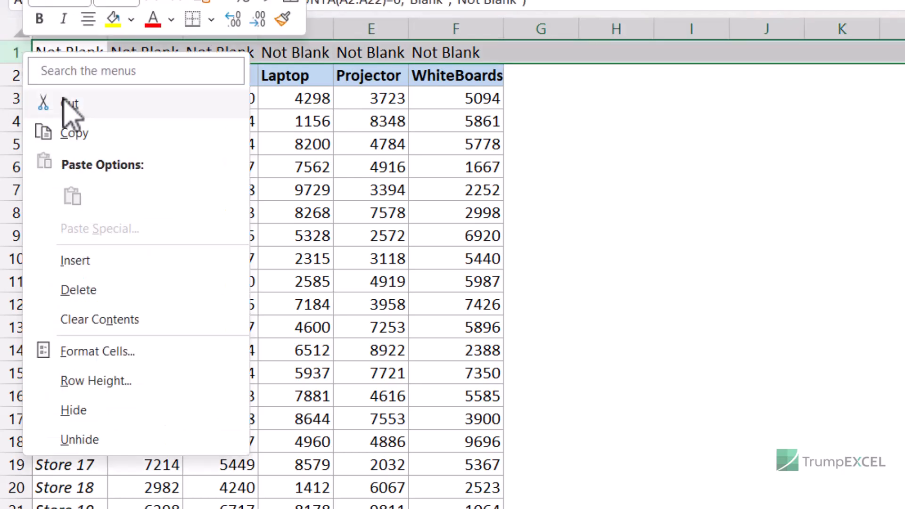
{"action": "left_click", "coordinate": [108, 289]}
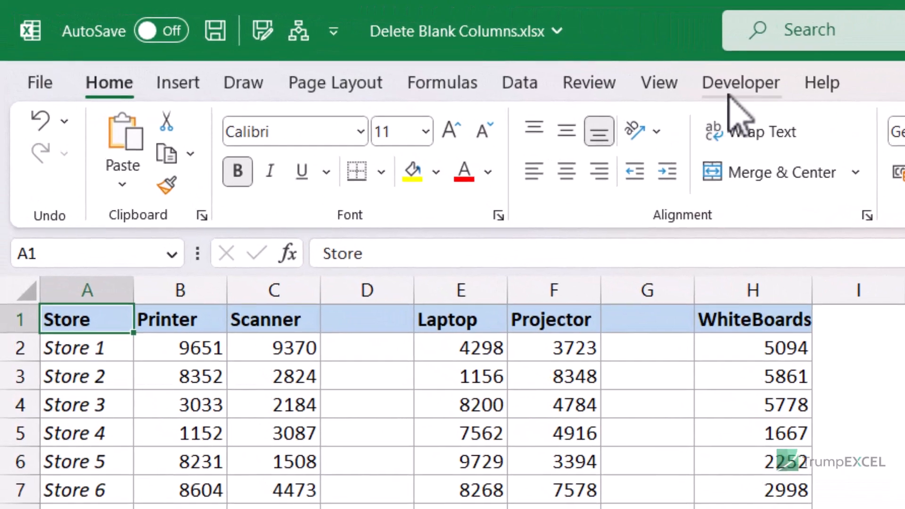
Step: Show the Developer commands and check in the ribbon customization options whether Developer is enabled among the Main Tabs
{"action": "left_click", "coordinate": [359, 43]}
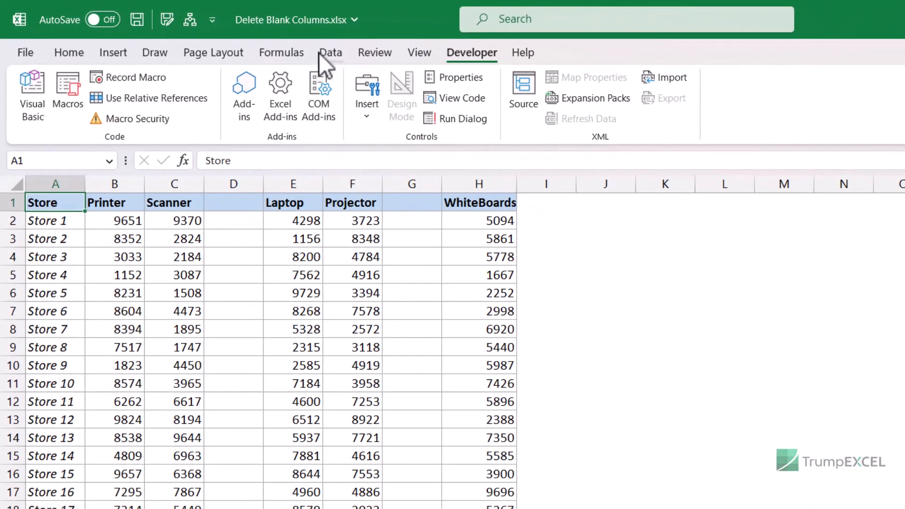
{"action": "right_click", "coordinate": [332, 53]}
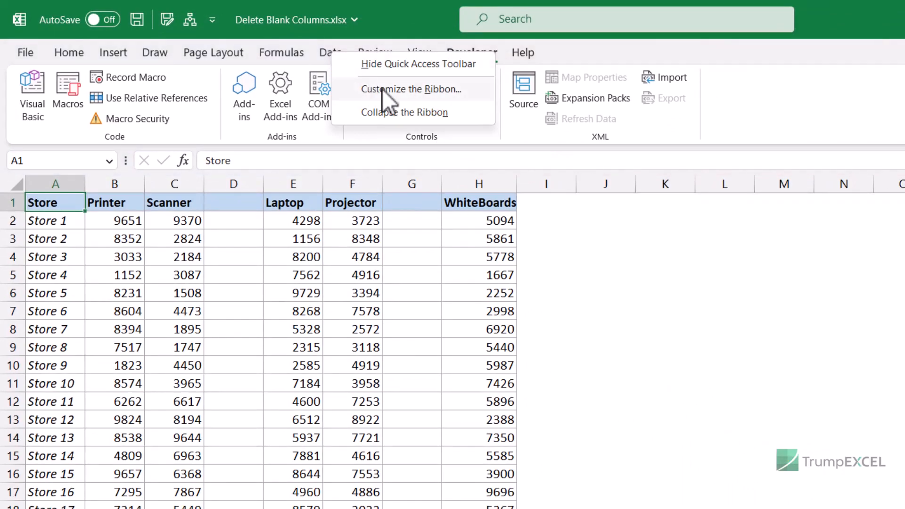
{"action": "left_click", "coordinate": [405, 89]}
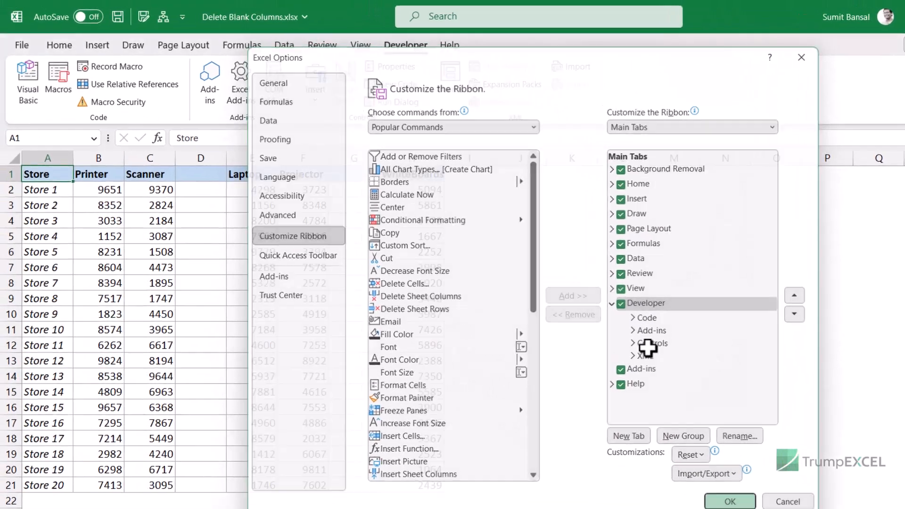
{"action": "left_click", "coordinate": [683, 504]}
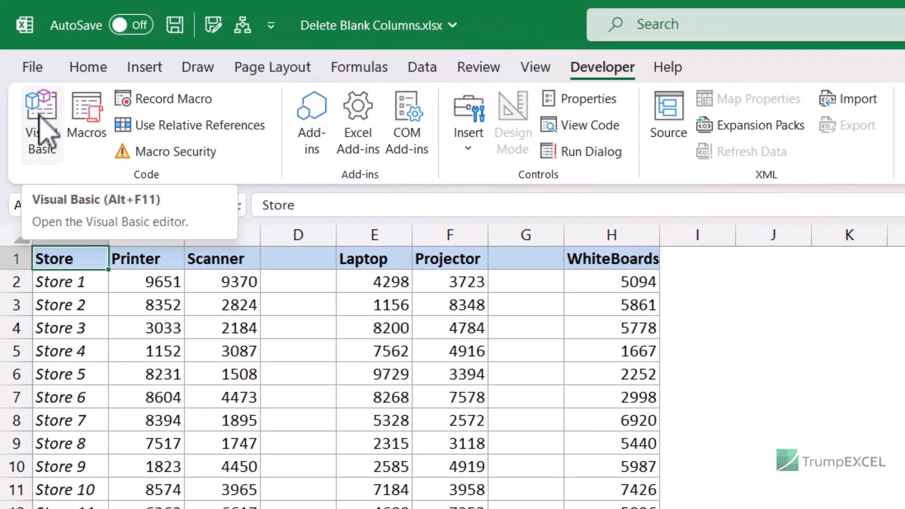
Step: Open the Visual Basic editor for the Delete Blank Columns.xlsx workbook
{"action": "left_click", "coordinate": [51, 146]}
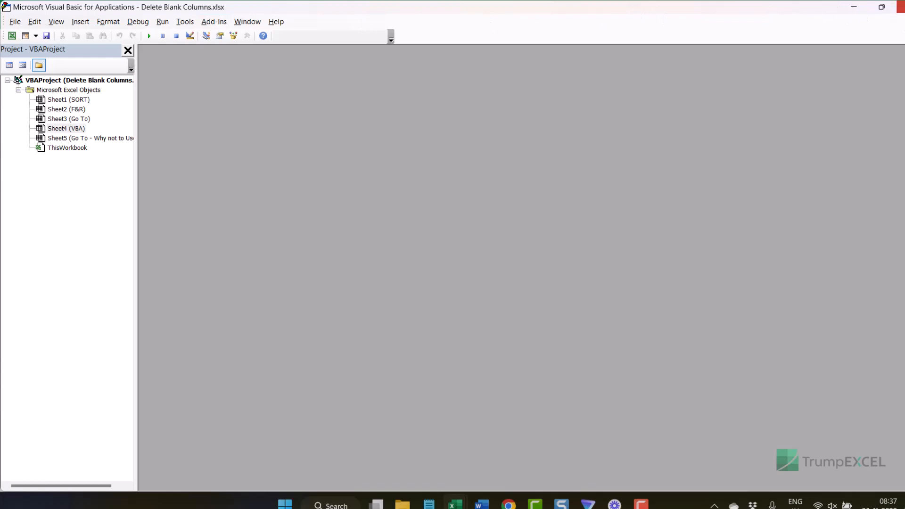
{"action": "left_click", "coordinate": [901, 7]}
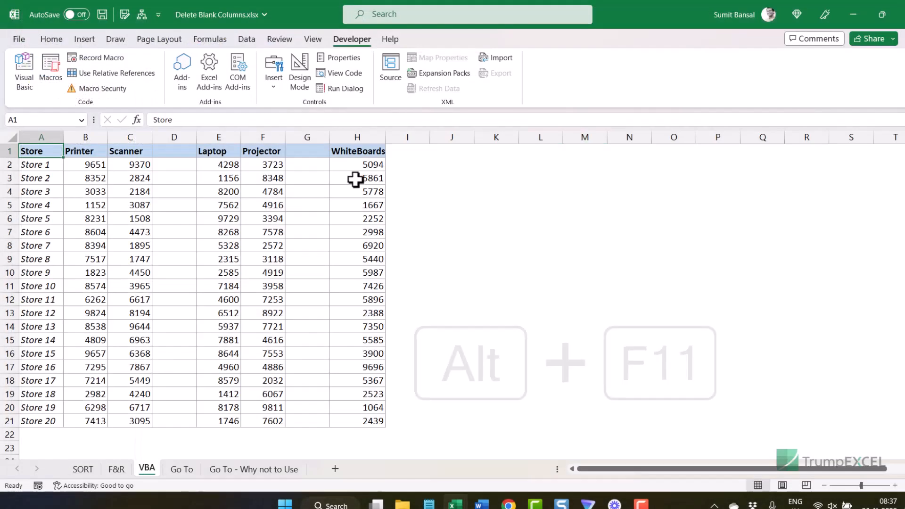
{"action": "key", "text": "alt"}
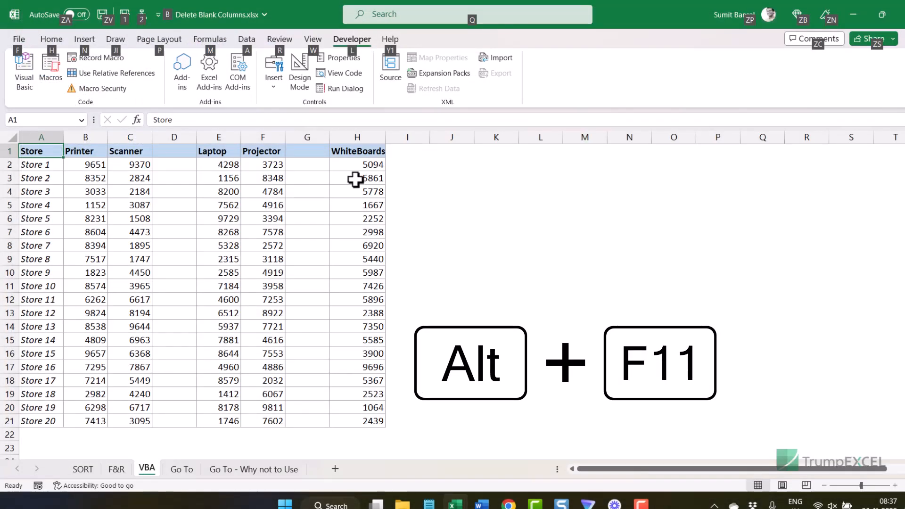
{"action": "key", "text": "alt+F11"}
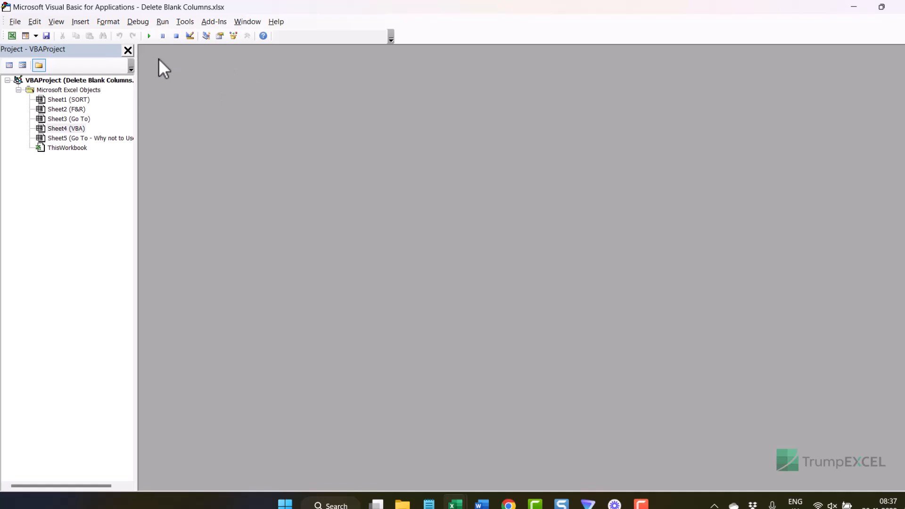
Step: Insert a new module and enter the DeleteBlankColumns macro, which deletes every selected column whose entire-column CountA equals 0
{"action": "left_click", "coordinate": [80, 22]}
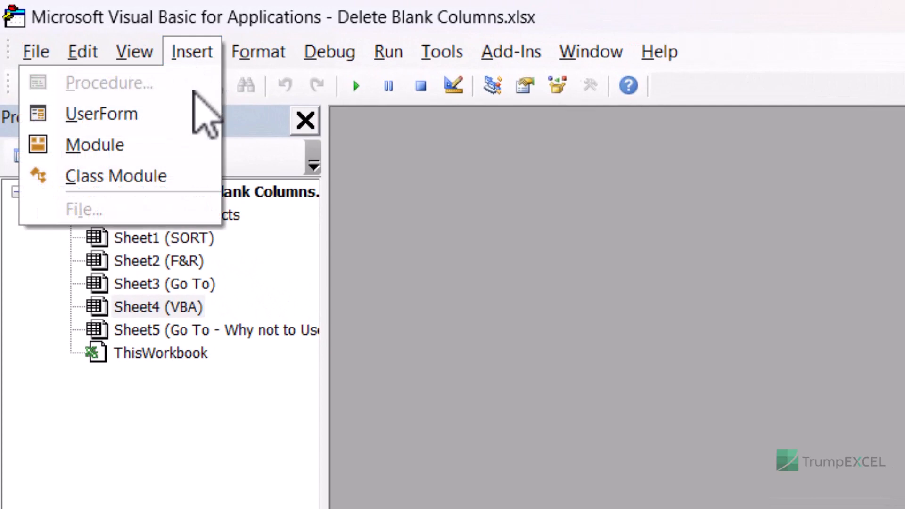
{"action": "left_click", "coordinate": [154, 147]}
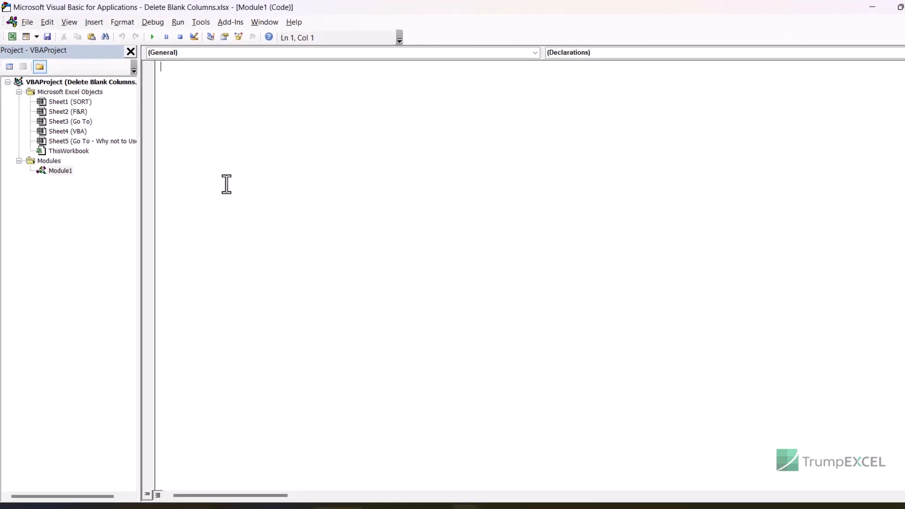
{"action": "type", "text": "'Code Developed by Sumit Bansal from https://TrumpExcel.com  Sub DeleteBlankColumns()  Dim EntireColumn As Range On Error Resume Next  Application.ScreenUpdating = True          For i = Selection.Columns.Count To 1 Step -1             Set EntireColumn = Selection.Cells(1, i).EntireColumn             If Application.WorksheetFunction.CountA(EntireColumn) = 0 Then                 EntireColumn.Delete             End If         Next  Application.ScreenUpdating = True  End Sub"}
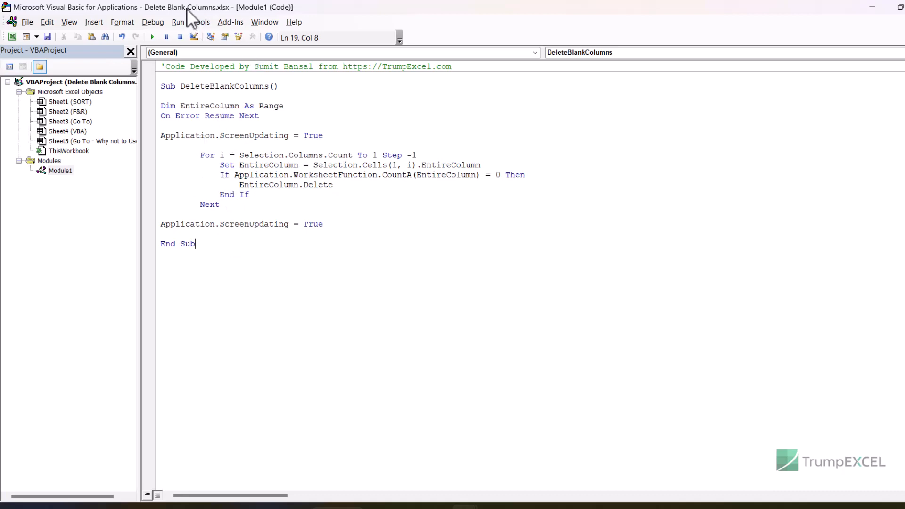
Step: Select the store data A1:H21 on the VBA sheet, run the DeleteBlankColumns macro on it, and close the Visual Basic editor
{"action": "left_click_drag", "start_coordinate": [187, 8], "coordinate": [589, 18]}
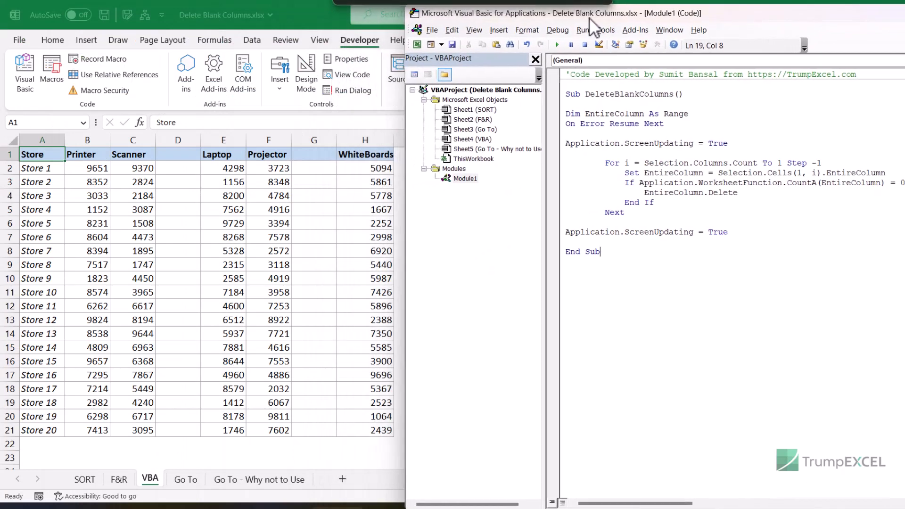
{"action": "left_click", "coordinate": [51, 155]}
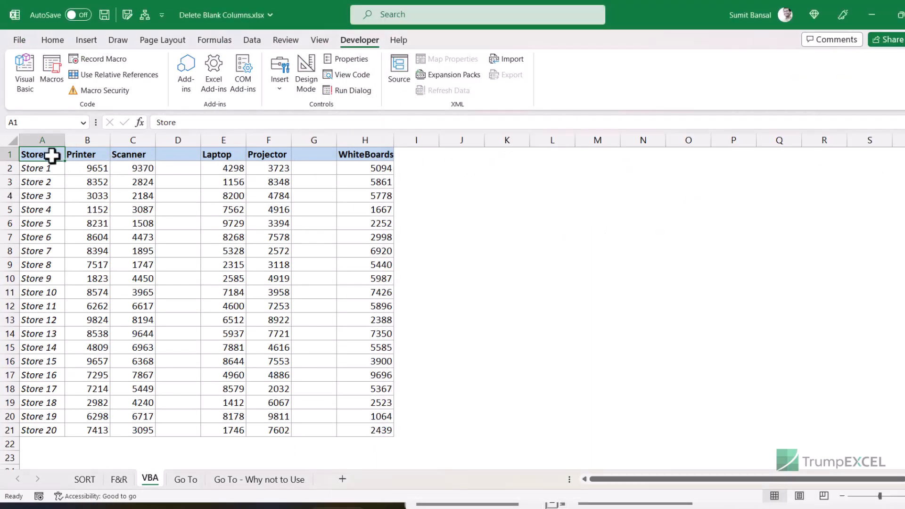
{"action": "left_click_drag", "start_coordinate": [50, 154], "coordinate": [357, 428]}
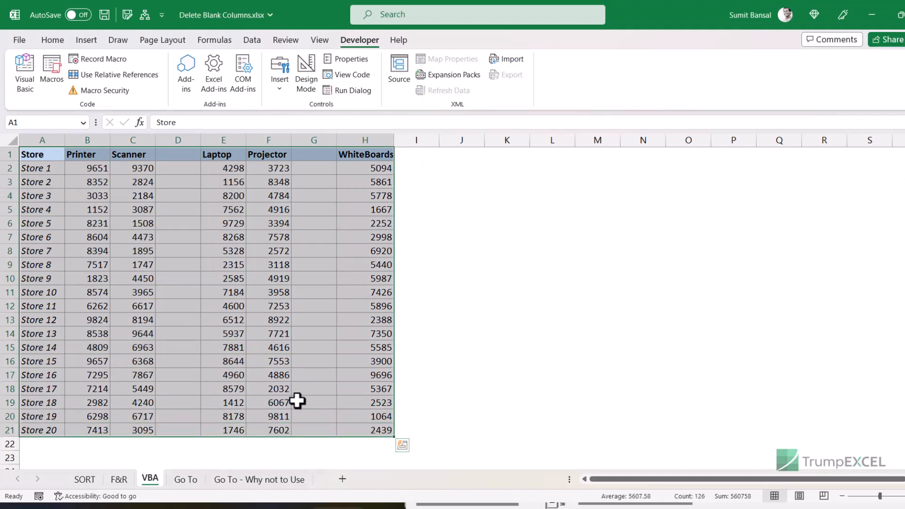
{"action": "key", "text": "alt+F11"}
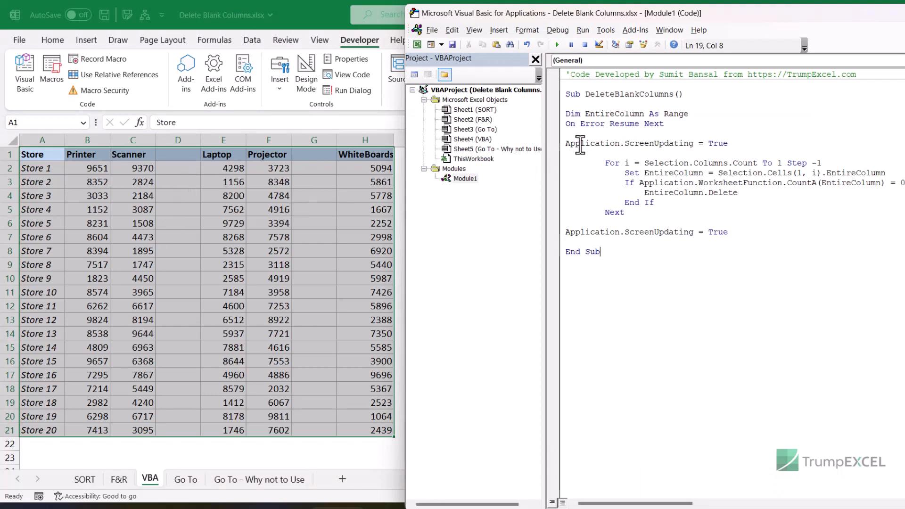
{"action": "left_click", "coordinate": [606, 124]}
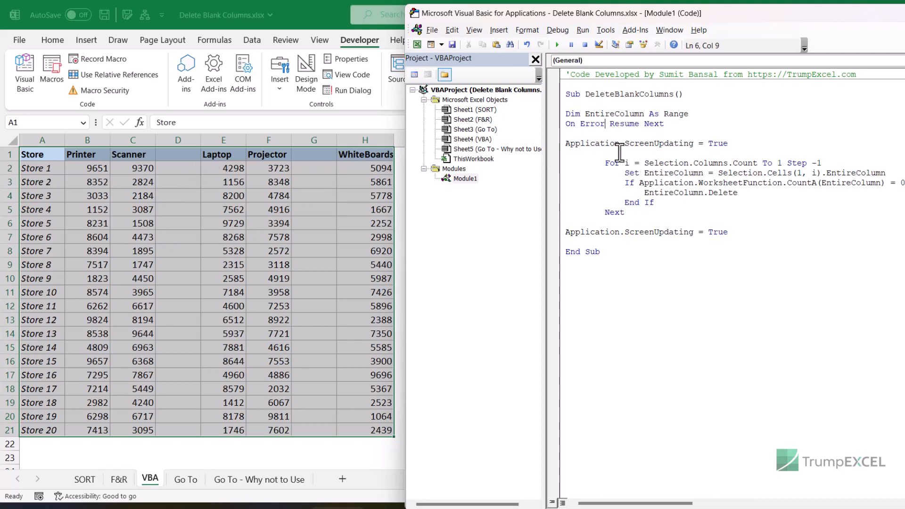
{"action": "left_click", "coordinate": [558, 44]}
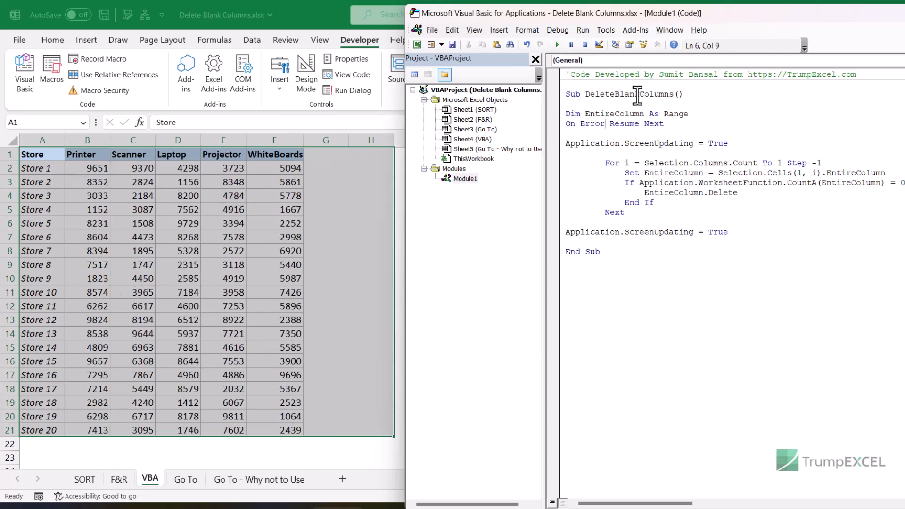
{"action": "left_click_drag", "start_coordinate": [762, 16], "coordinate": [480, 48]}
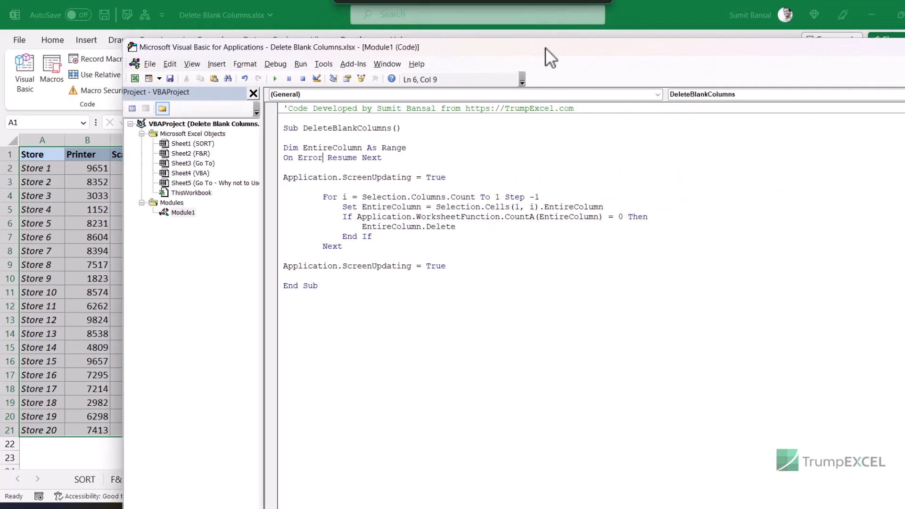
{"action": "left_click_drag", "start_coordinate": [692, 47], "coordinate": [512, 61]}
{"action": "left_click", "coordinate": [866, 60]}
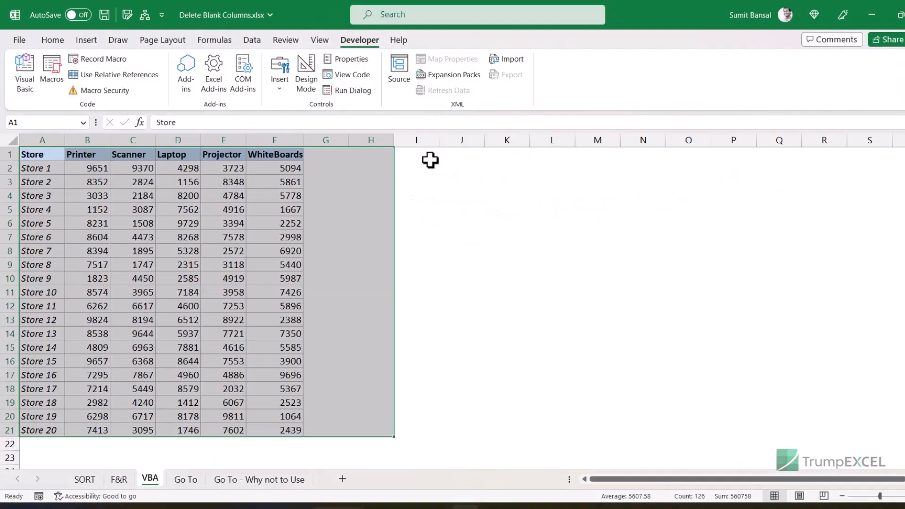
Step: Remove the existing macro shortcut from the Quick Access Toolbar and add the DeleteBlankColumns macro to it from the Macros commands
{"action": "right_click", "coordinate": [146, 14]}
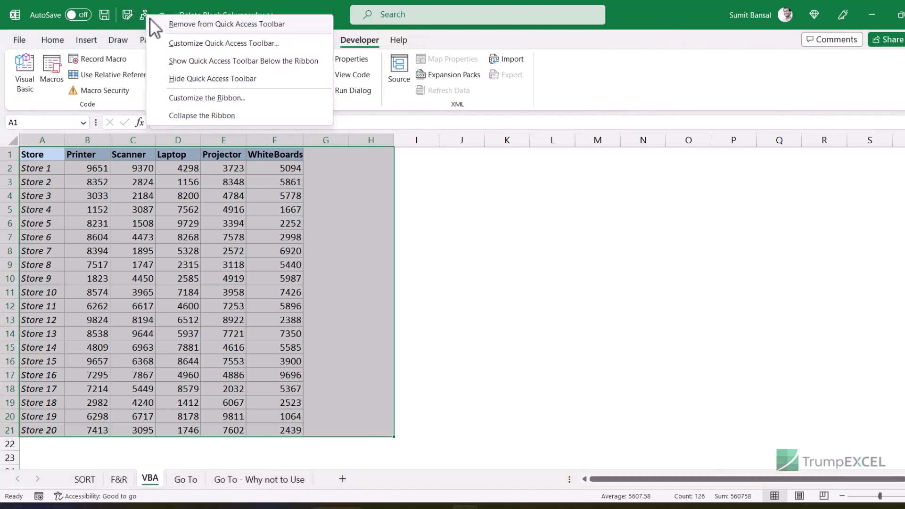
{"action": "left_click", "coordinate": [186, 26]}
{"action": "right_click", "coordinate": [104, 16]}
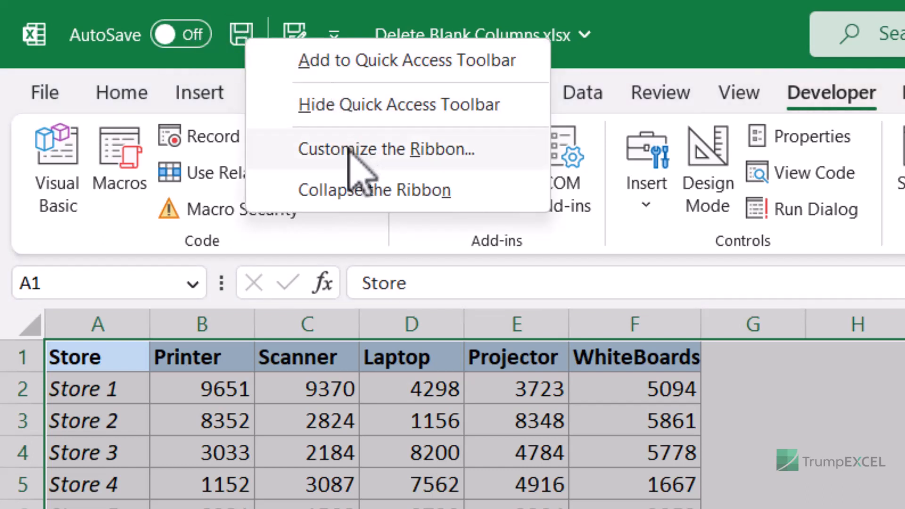
{"action": "left_click", "coordinate": [349, 150]}
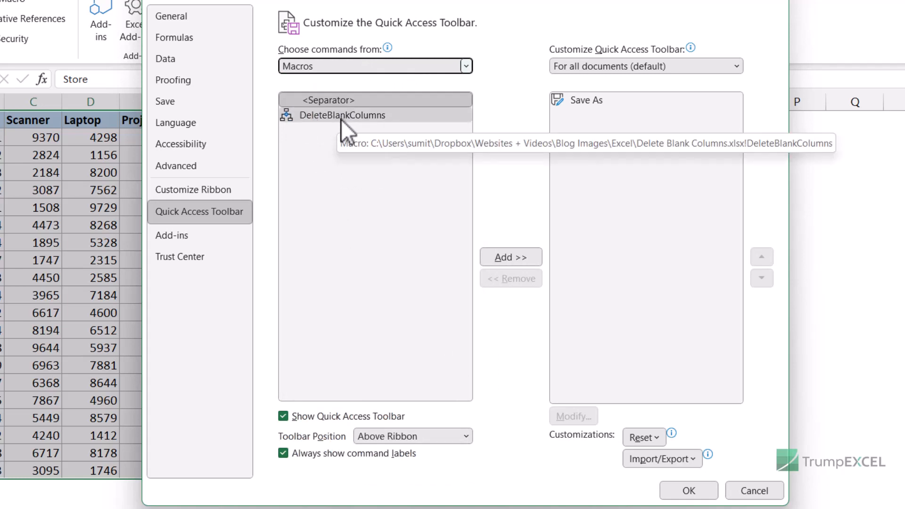
{"action": "left_click", "coordinate": [333, 115]}
{"action": "left_click", "coordinate": [511, 257]}
{"action": "left_click", "coordinate": [689, 491]}
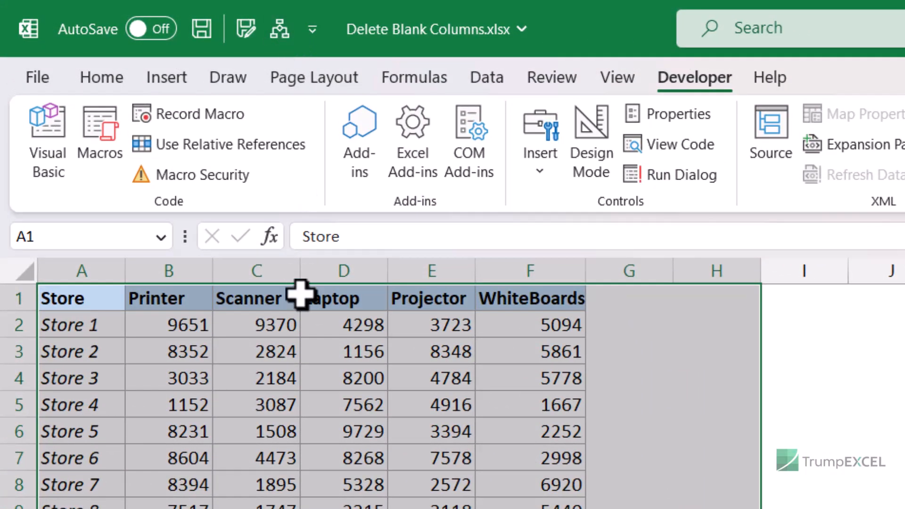
Step: Insert one blank column before Laptop and another before Projector in the VBA sheet's store data
{"action": "left_click", "coordinate": [311, 260]}
{"action": "right_click", "coordinate": [323, 269]}
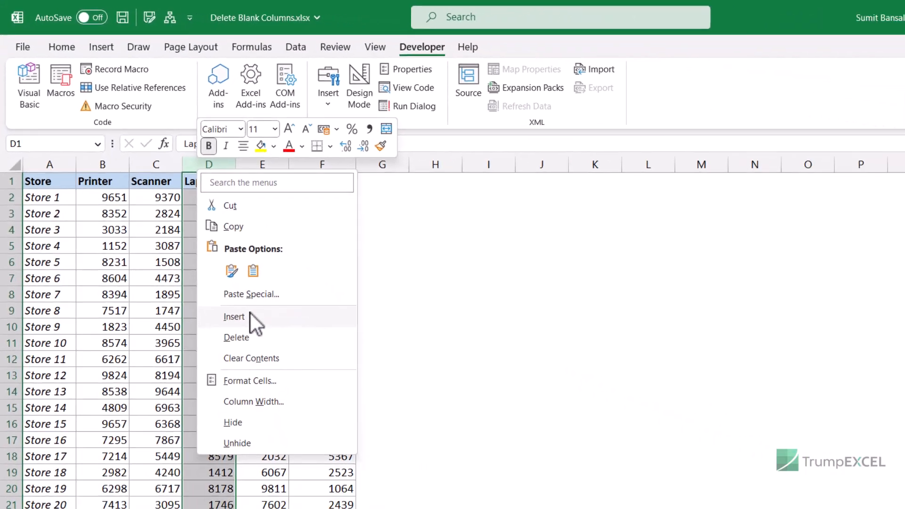
{"action": "left_click", "coordinate": [377, 486]}
{"action": "left_click", "coordinate": [297, 147]}
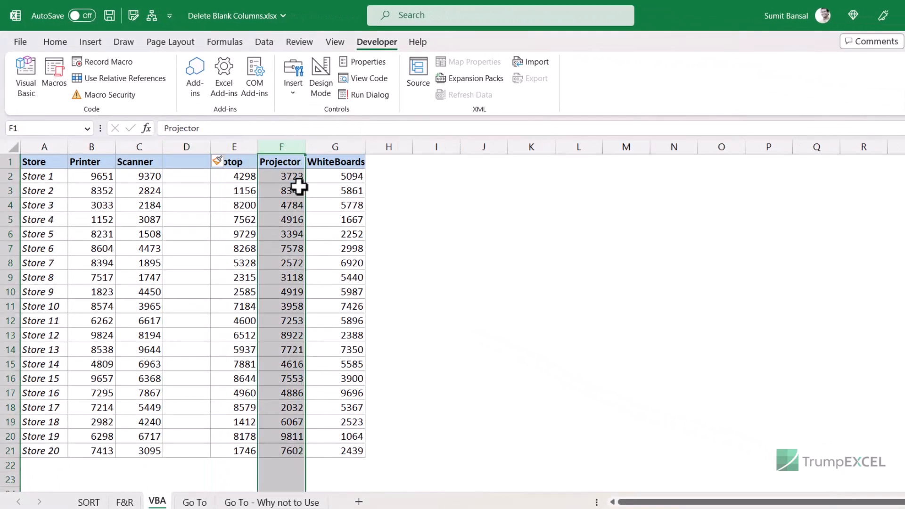
{"action": "right_click", "coordinate": [289, 154]}
{"action": "left_click", "coordinate": [321, 282]}
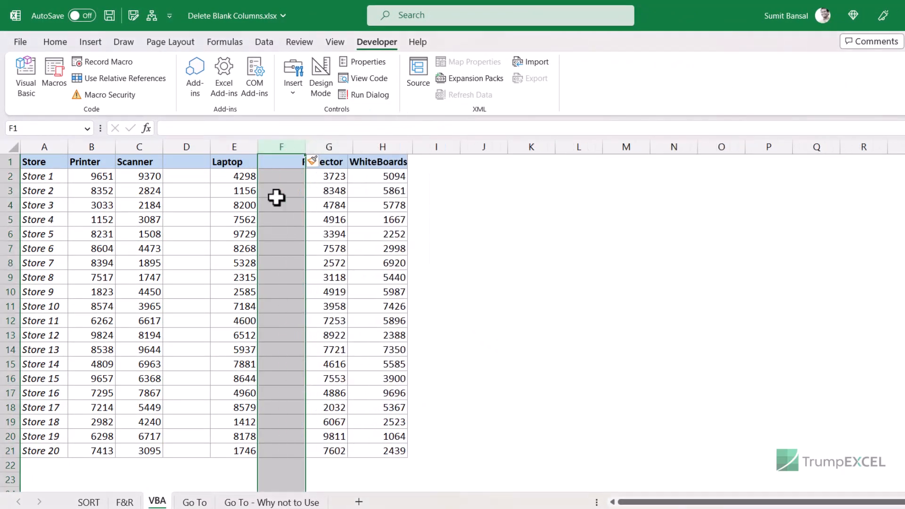
Step: Select the data A1:H21 and run the DeleteBlankColumns macro from its Quick Access Toolbar shortcut
{"action": "left_click_drag", "start_coordinate": [45, 162], "coordinate": [377, 455]}
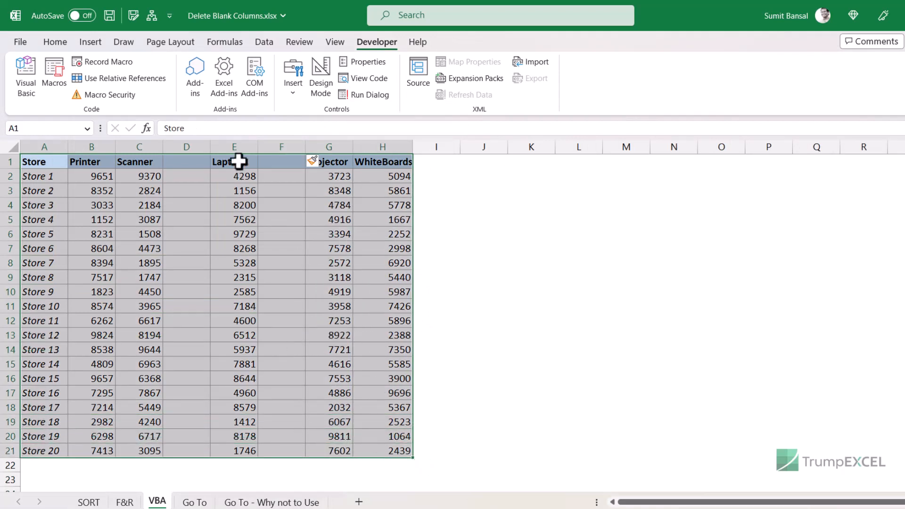
{"action": "left_click", "coordinate": [151, 15]}
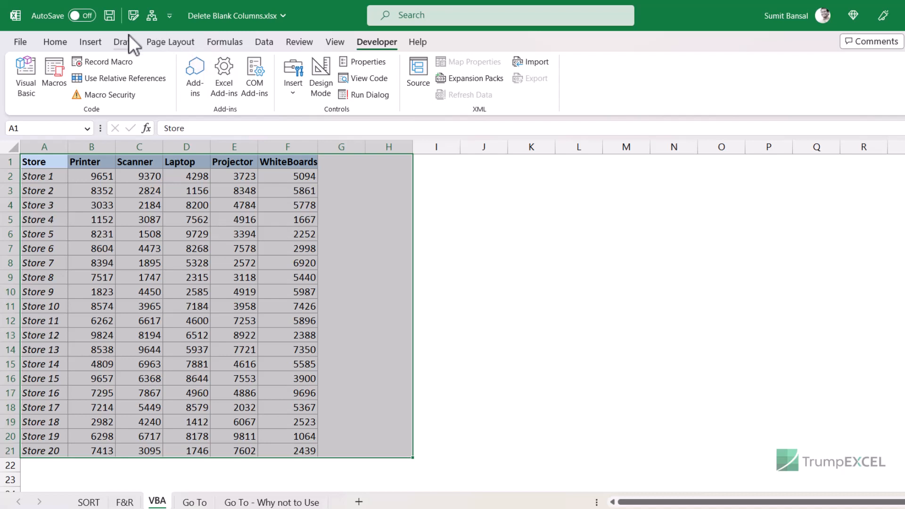
Step: Review the DeleteBlankColumns code in the Visual Basic editor and return to the workbook
{"action": "key", "text": "alt+F11"}
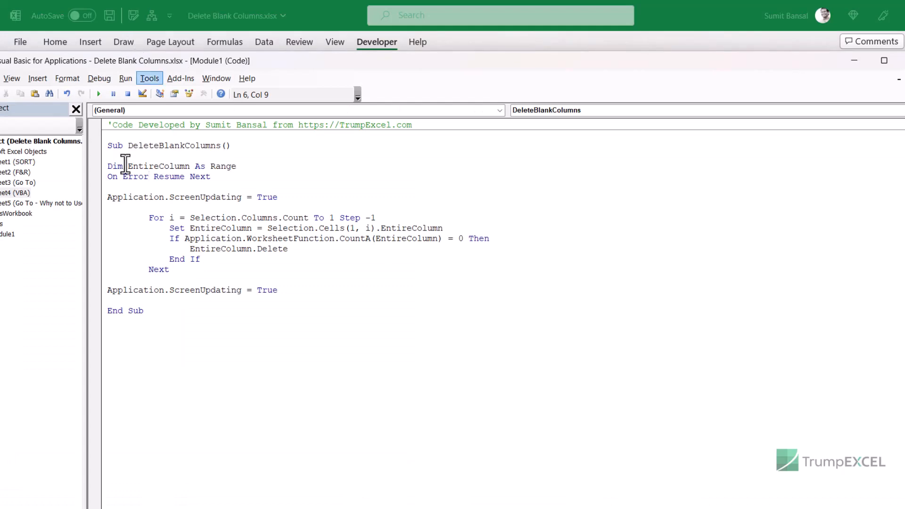
{"action": "left_click_drag", "start_coordinate": [258, 57], "coordinate": [434, 23]}
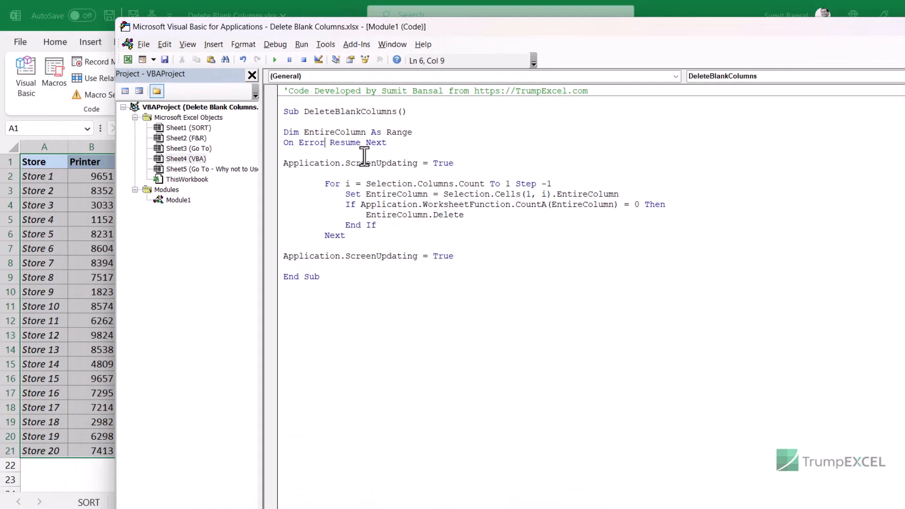
{"action": "left_click_drag", "start_coordinate": [903, 31], "coordinate": [837, 35]}
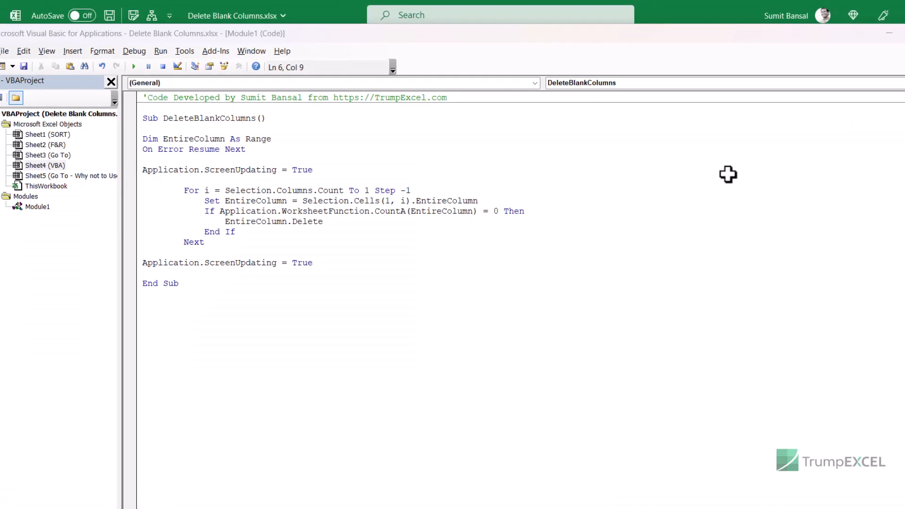
{"action": "key", "text": "alt+F11"}
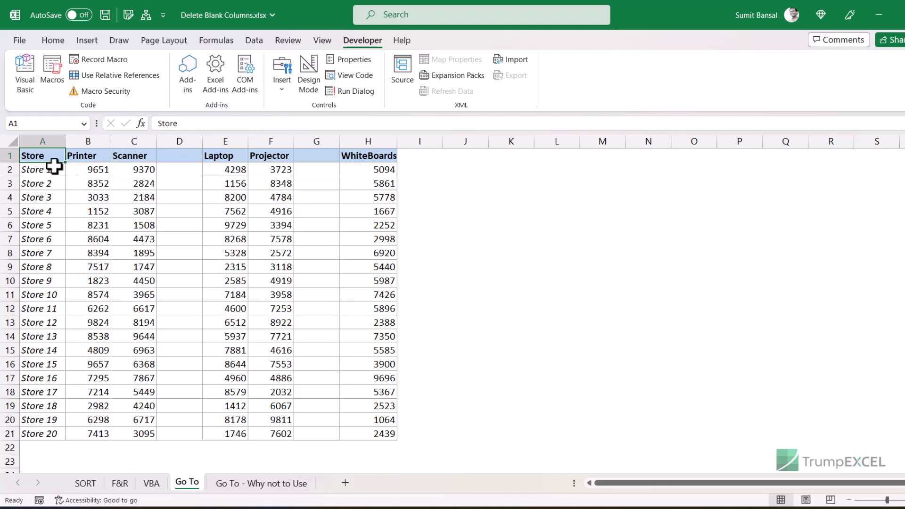
Step: Select the store data A1:H21 on the Go To sheet and use Go To Special to select all its blank cells
{"action": "left_click_drag", "start_coordinate": [52, 158], "coordinate": [368, 433]}
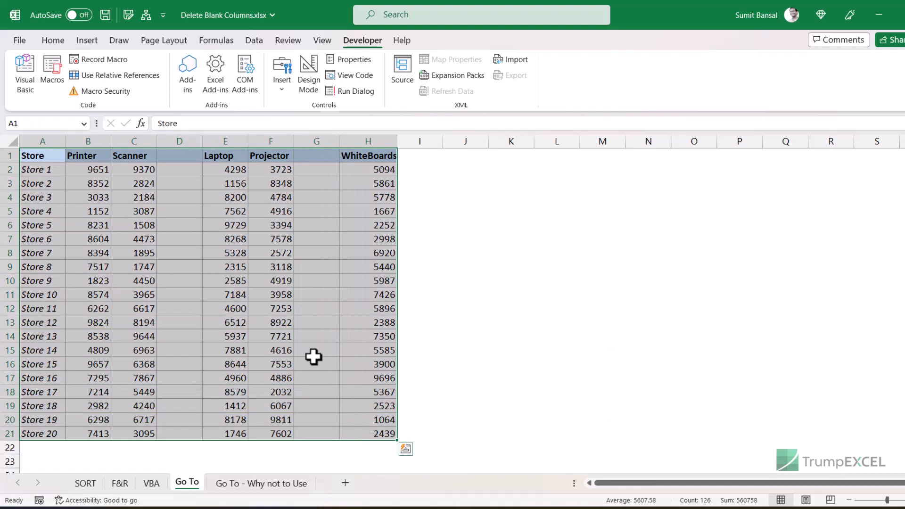
{"action": "key", "text": "F5"}
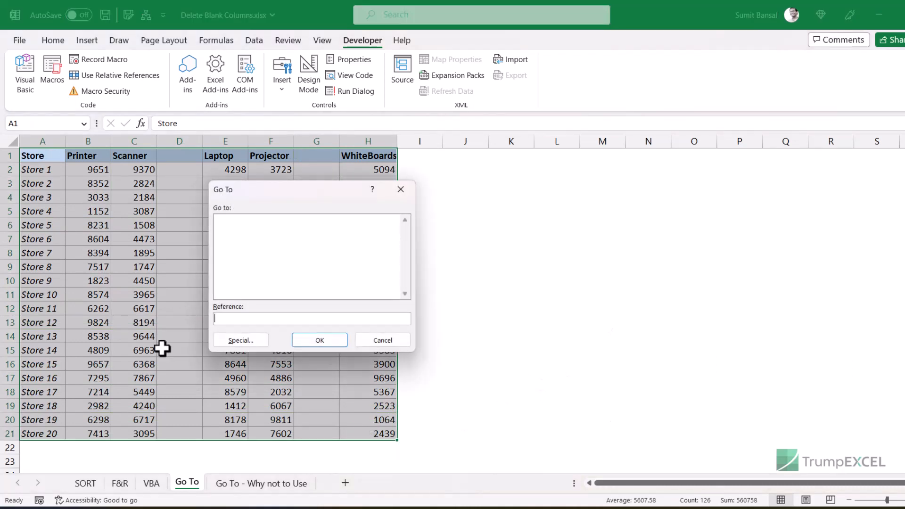
{"action": "left_click", "coordinate": [400, 193]}
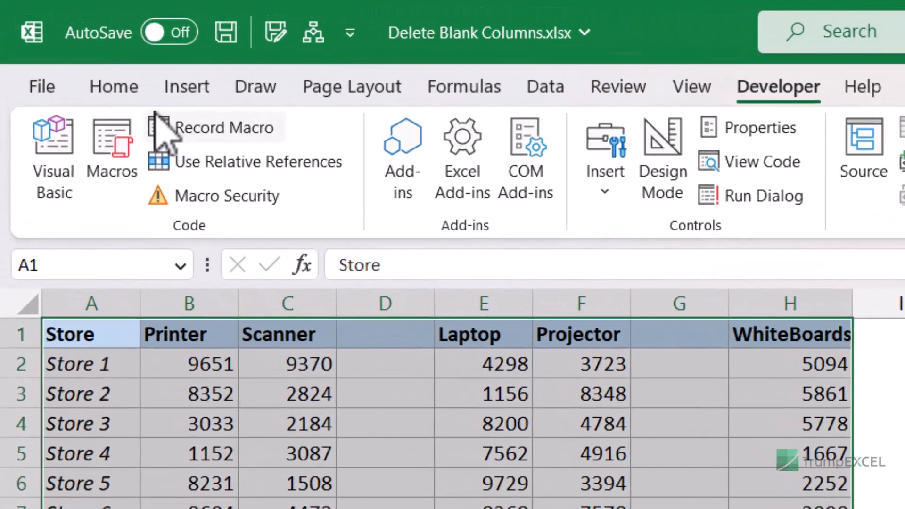
{"action": "left_click", "coordinate": [53, 40]}
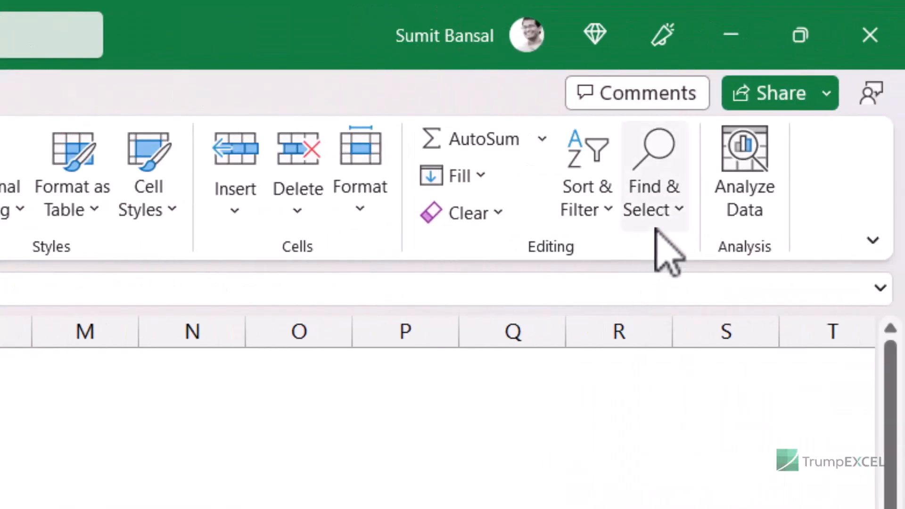
{"action": "left_click", "coordinate": [901, 218]}
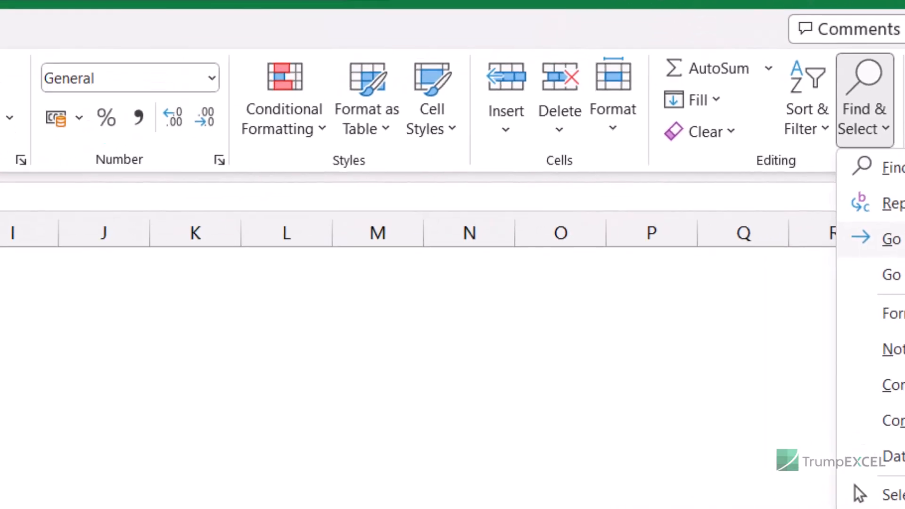
{"action": "left_click", "coordinate": [696, 341]}
{"action": "left_click_drag", "start_coordinate": [437, 140], "coordinate": [687, 132]}
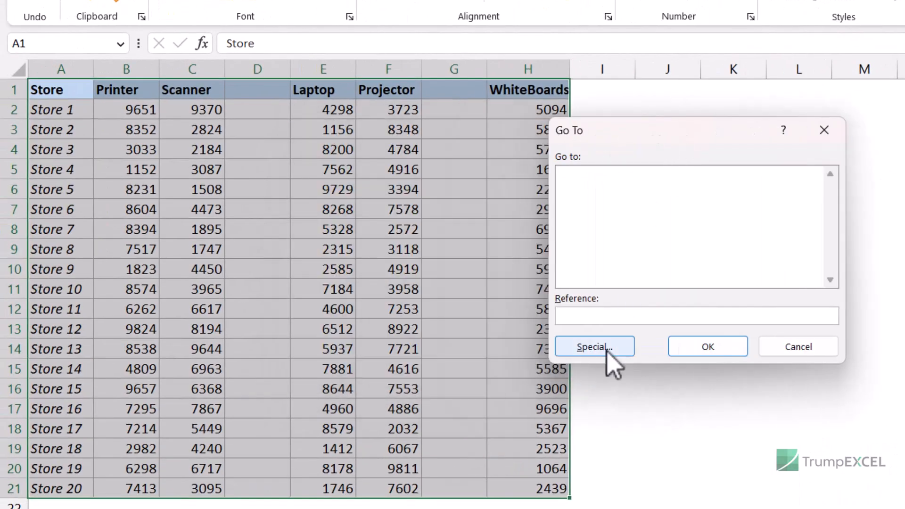
{"action": "left_click", "coordinate": [603, 351]}
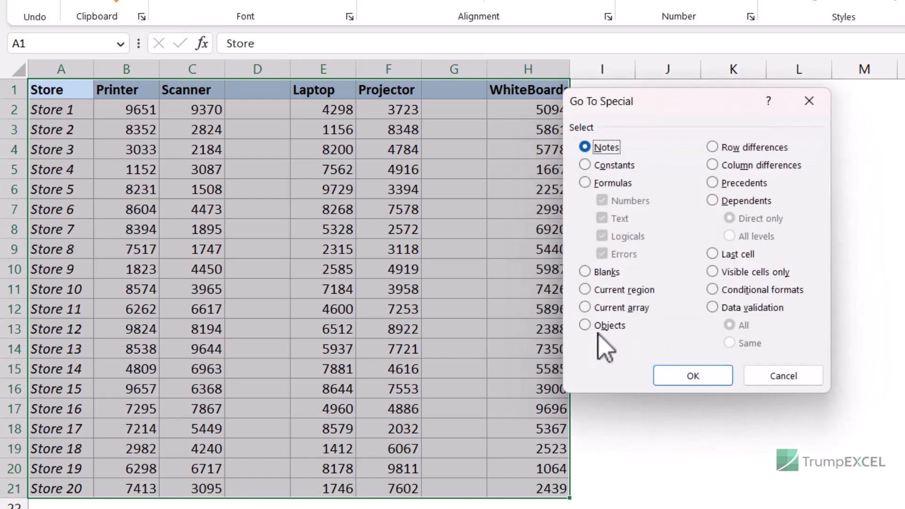
{"action": "left_click_drag", "start_coordinate": [688, 108], "coordinate": [709, 112]}
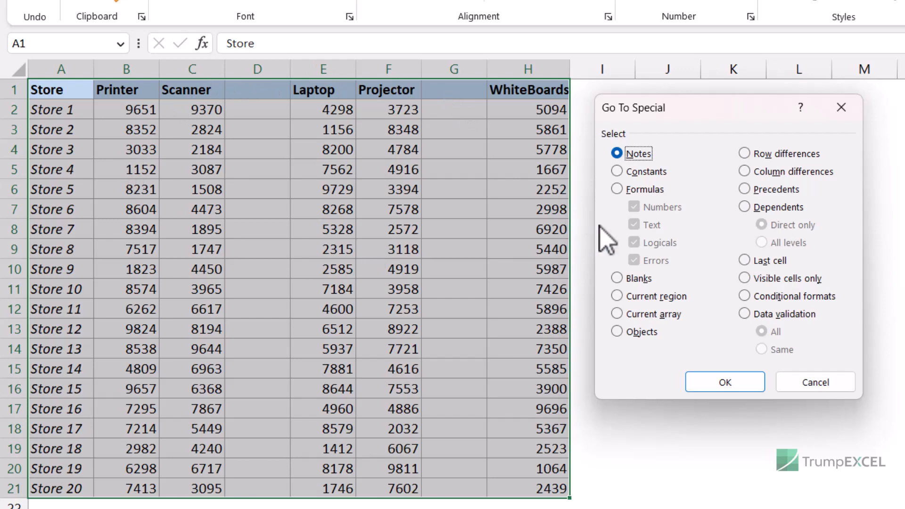
{"action": "left_click", "coordinate": [640, 279]}
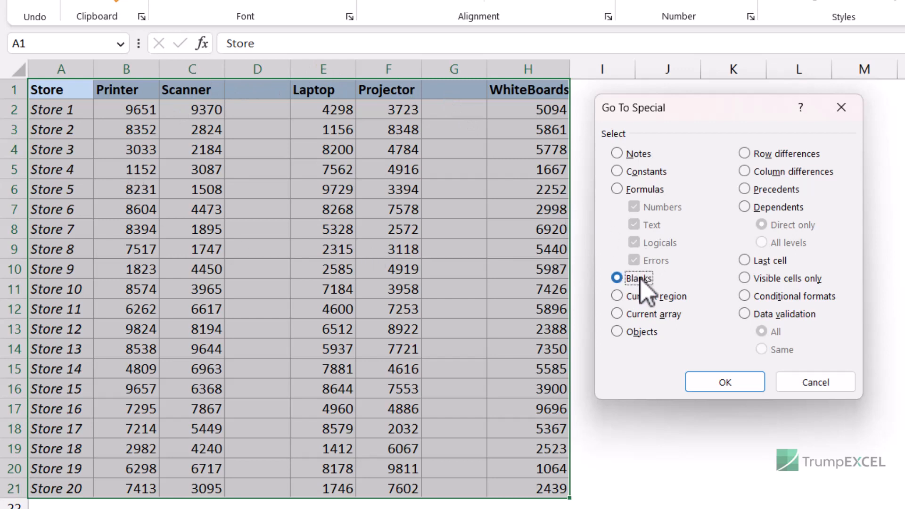
{"action": "left_click", "coordinate": [725, 383]}
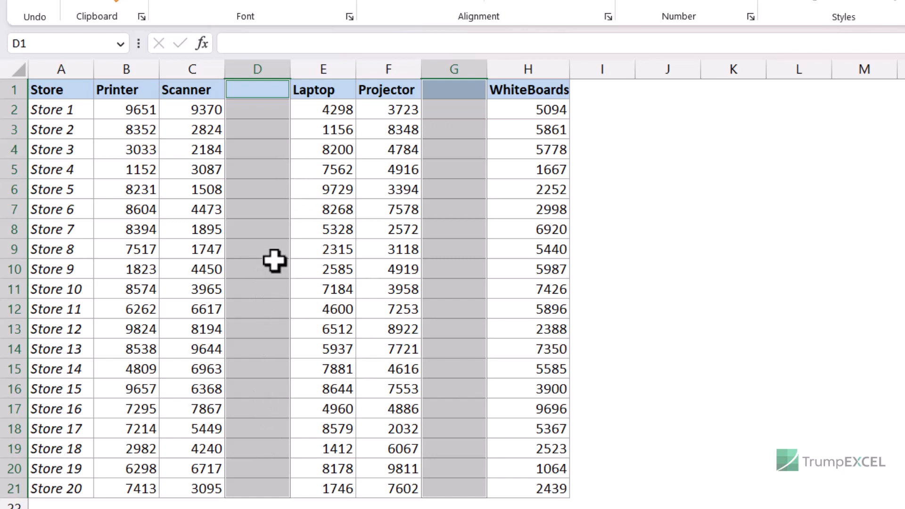
Step: Delete the selected blank cells with the Entire column option and clear the selection
{"action": "key", "text": "ctrl+minus"}
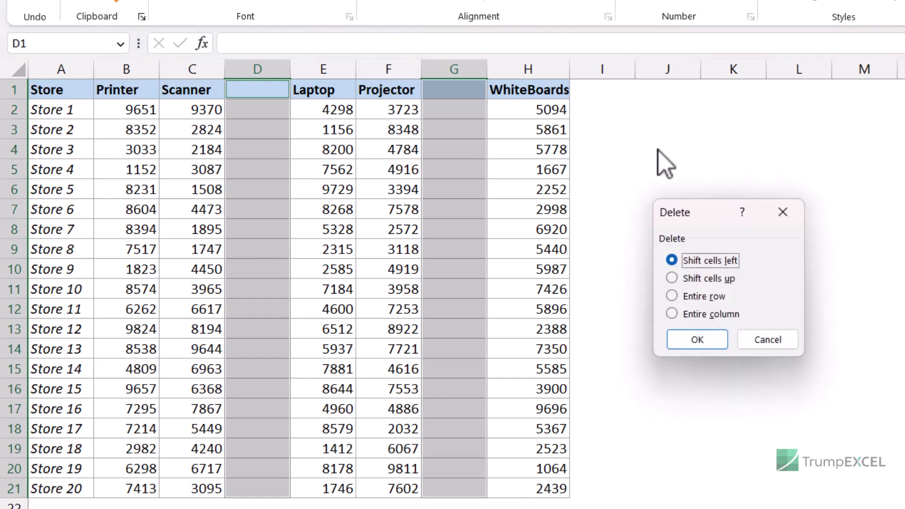
{"action": "left_click", "coordinate": [783, 212]}
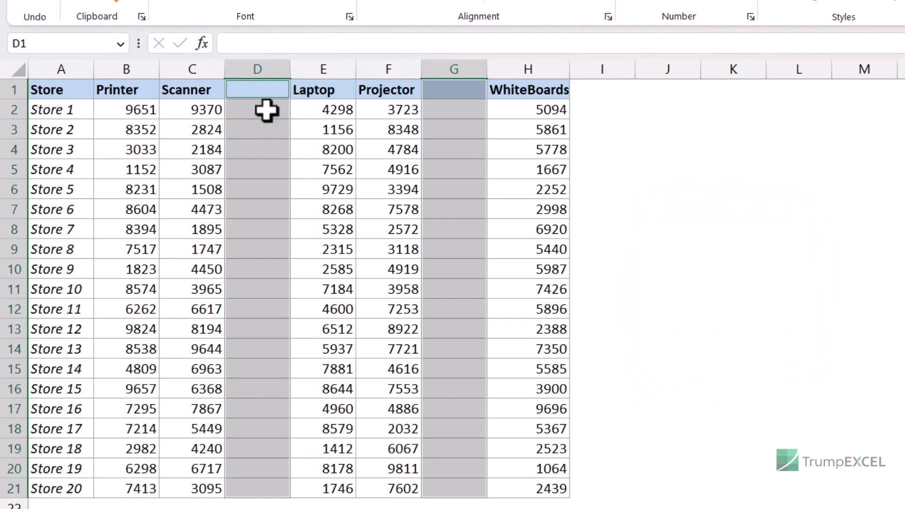
{"action": "right_click", "coordinate": [248, 131]}
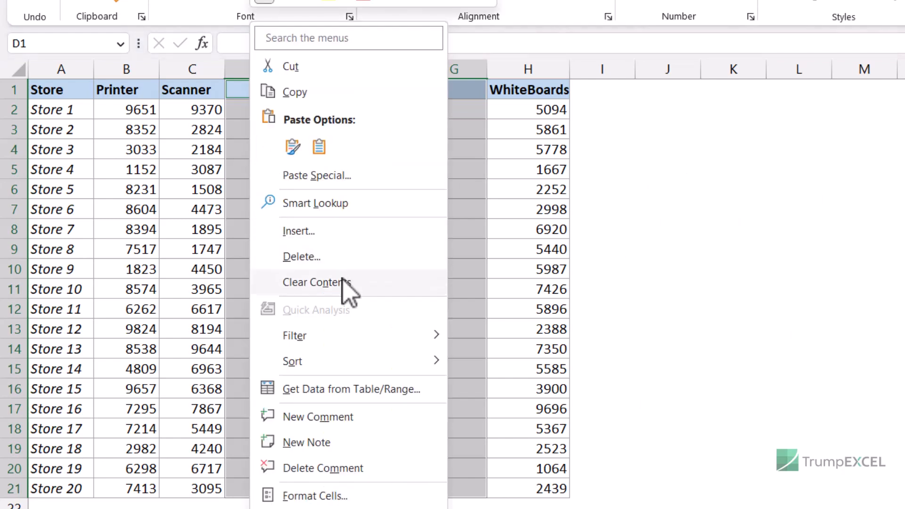
{"action": "left_click", "coordinate": [335, 258]}
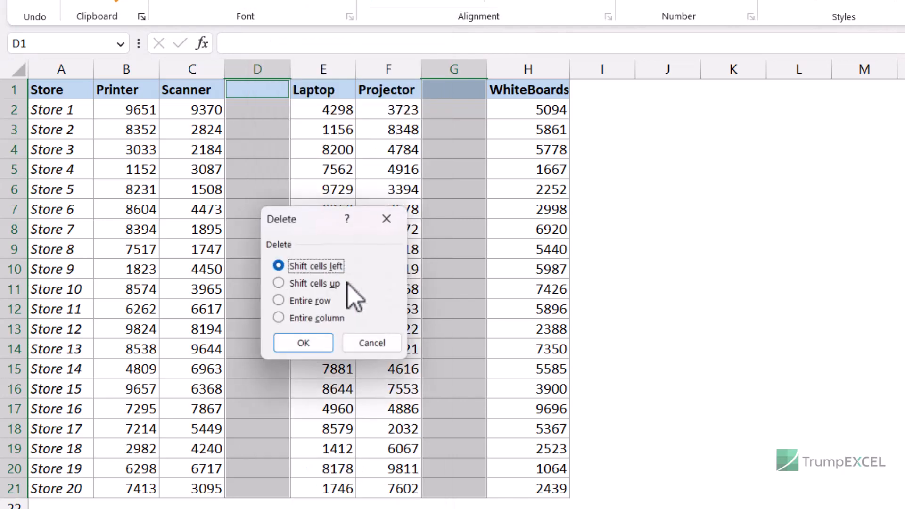
{"action": "left_click", "coordinate": [315, 320]}
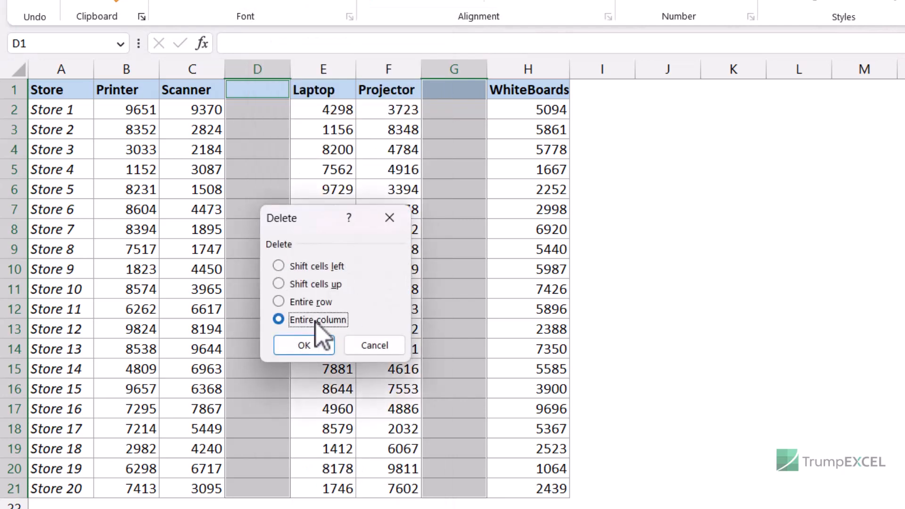
{"action": "left_click", "coordinate": [312, 346]}
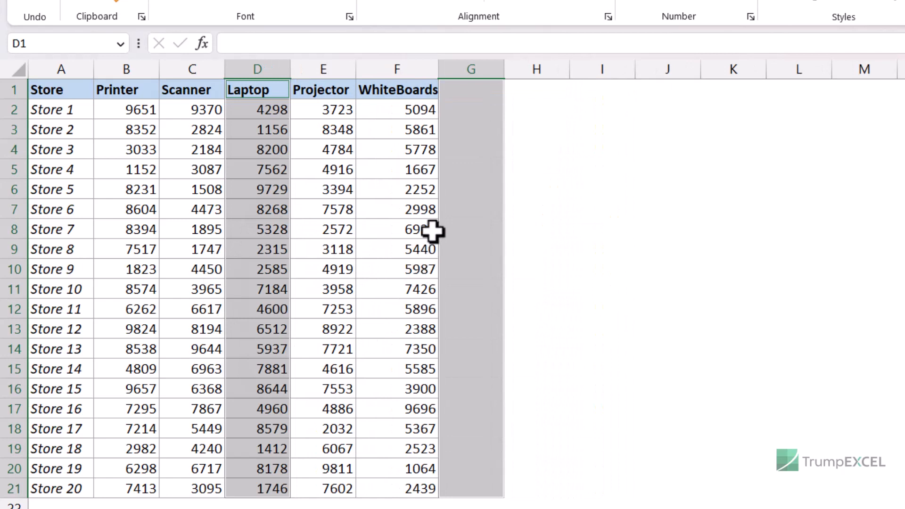
{"action": "left_click", "coordinate": [488, 191]}
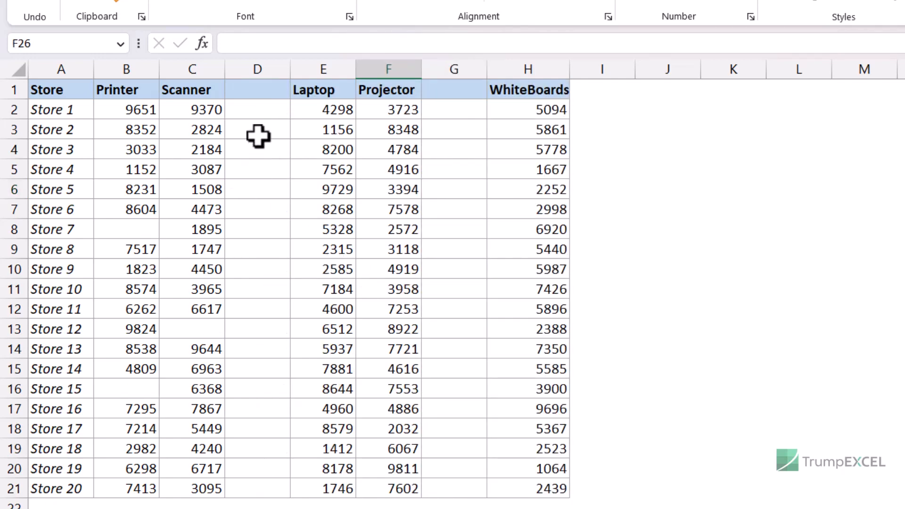
Step: Check the blank cells B8, C13 and B16, and select all blanks in A1:H21 with Go To Special
{"action": "left_click", "coordinate": [147, 231]}
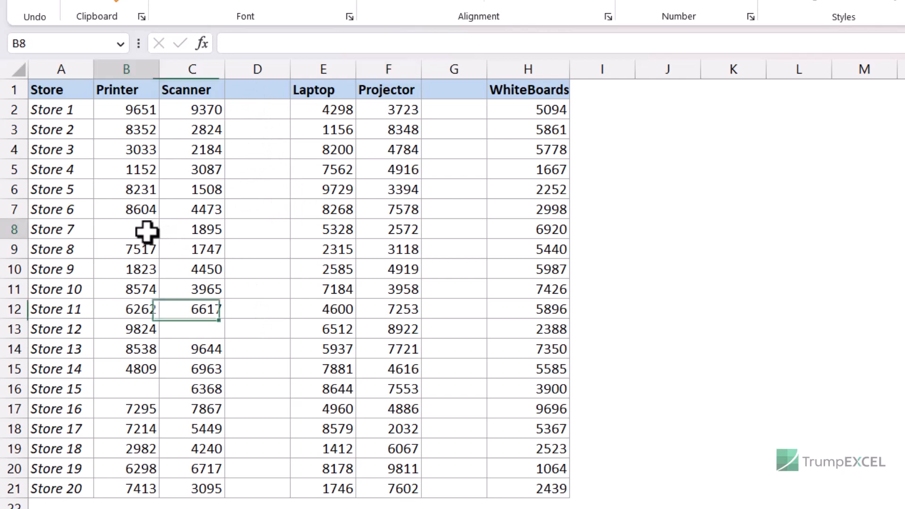
{"action": "left_click", "coordinate": [200, 327]}
{"action": "left_click", "coordinate": [125, 390]}
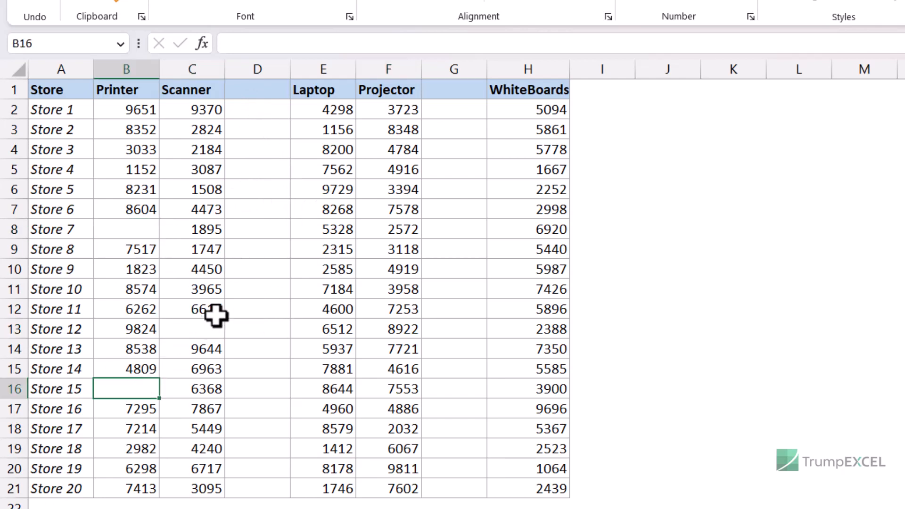
{"action": "left_click_drag", "start_coordinate": [81, 93], "coordinate": [514, 485]}
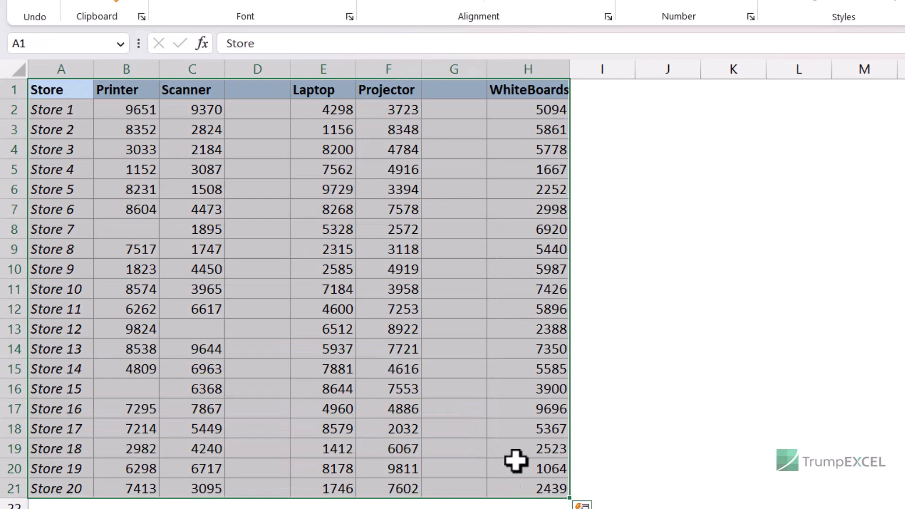
{"action": "key", "text": "F5"}
{"action": "left_click", "coordinate": [606, 354]}
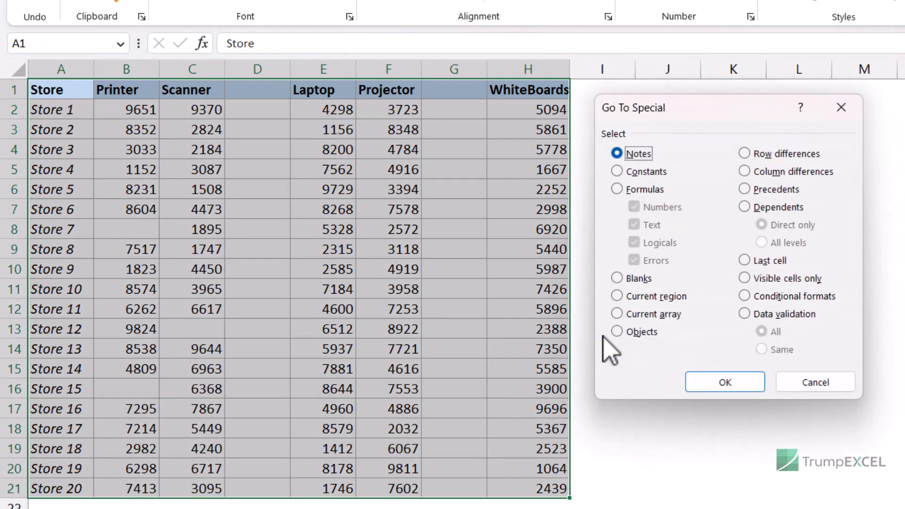
{"action": "left_click", "coordinate": [629, 279]}
{"action": "left_click", "coordinate": [714, 382]}
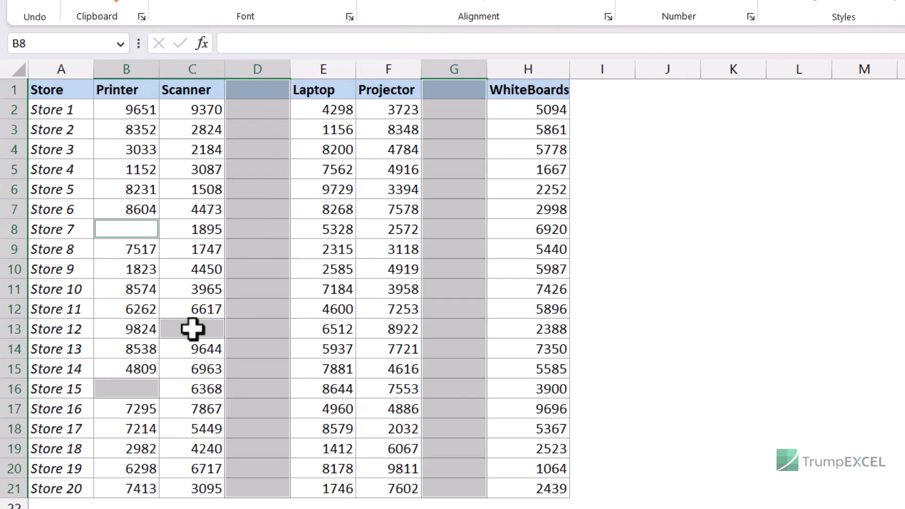
Step: Try to delete the entire columns of all selected blank cells, including those in Printer and Scanner, and select cell D1
{"action": "key", "text": "ctrl+minus"}
{"action": "left_click_drag", "start_coordinate": [707, 220], "coordinate": [538, 190]}
{"action": "left_click", "coordinate": [537, 277]}
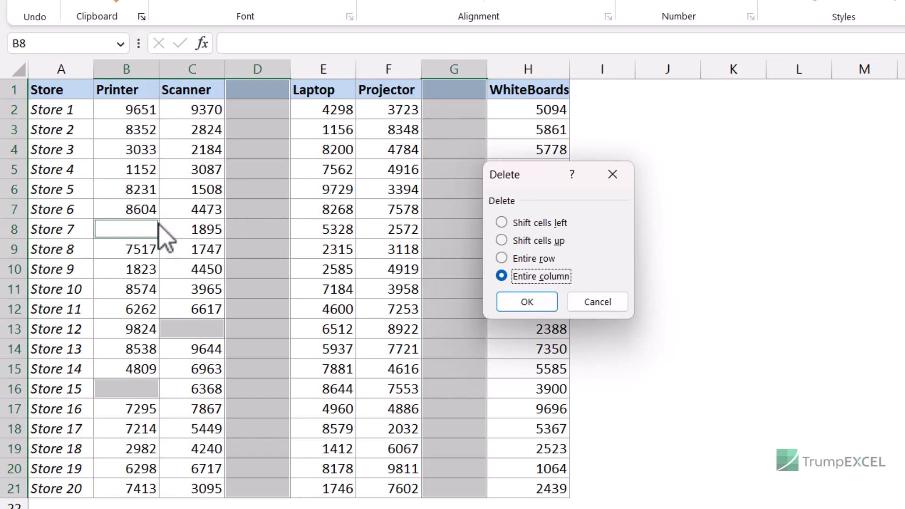
{"action": "left_click", "coordinate": [516, 309]}
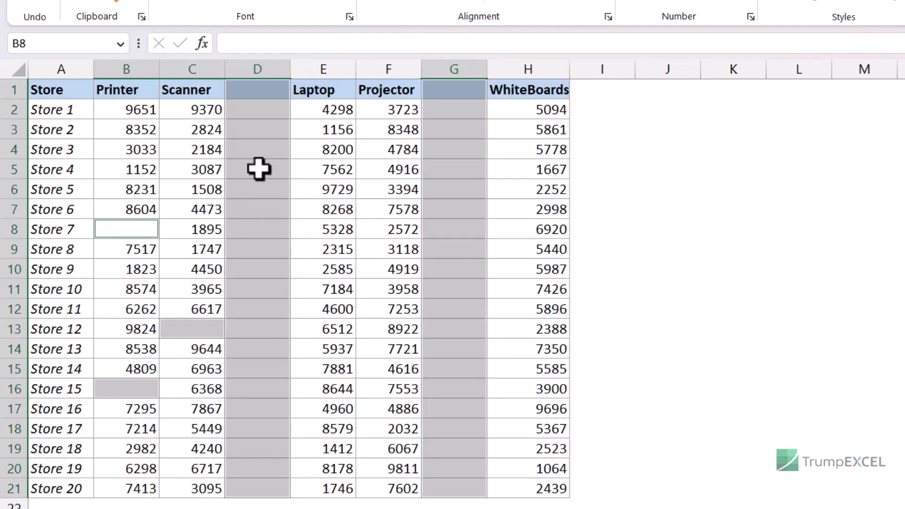
{"action": "left_click", "coordinate": [249, 90]}
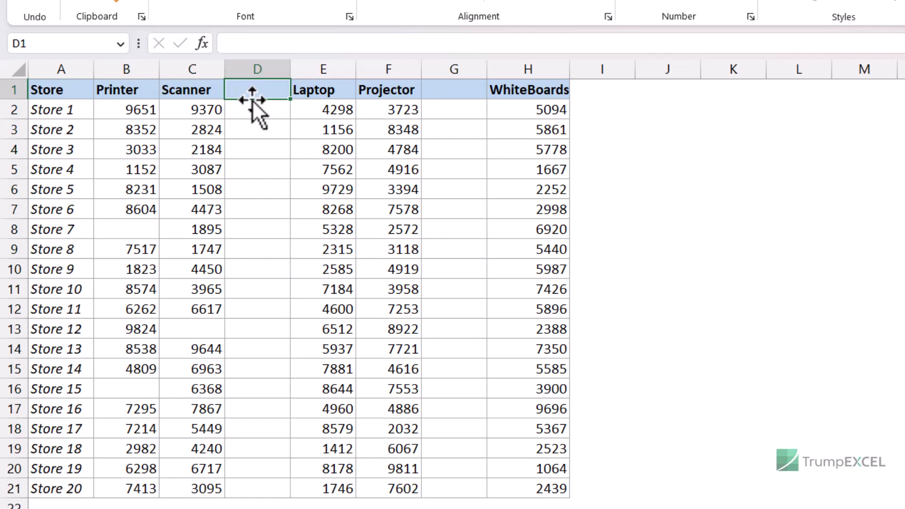